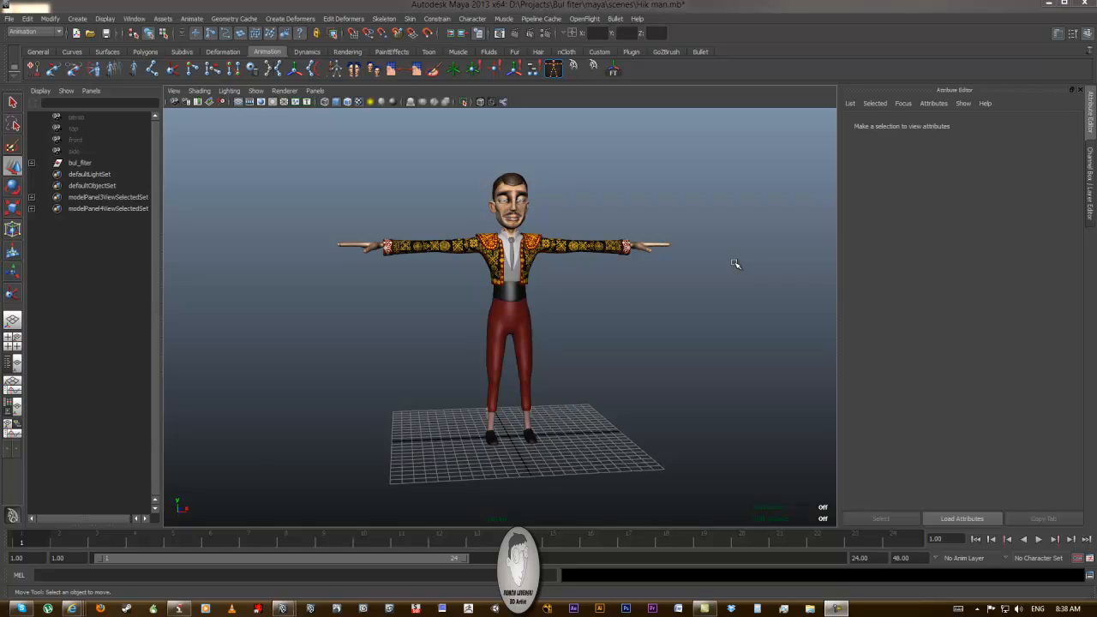
pyautogui.keyDown('alt'); pyautogui.moveTo(733, 267); pyautogui.dragTo(682, 275); pyautogui.keyUp('alt')
pyautogui.keyDown('alt'); pyautogui.moveTo(548, 236); pyautogui.dragTo(603, 243, button='right'); pyautogui.keyUp('alt')
pyautogui.keyDown('alt'); pyautogui.moveTo(585, 257); pyautogui.dragTo(614, 247); pyautogui.keyUp('alt')
pyautogui.keyDown('alt'); pyautogui.moveTo(593, 243); pyautogui.dragTo(588, 274, button='middle'); pyautogui.keyUp('alt')
pyautogui.keyDown('alt'); pyautogui.moveTo(589, 274); pyautogui.dragTo(627, 280, button='right'); pyautogui.keyUp('alt')
pyautogui.keyDown('alt'); pyautogui.moveTo(626, 281); pyautogui.dragTo(565, 265); pyautogui.keyUp('alt')
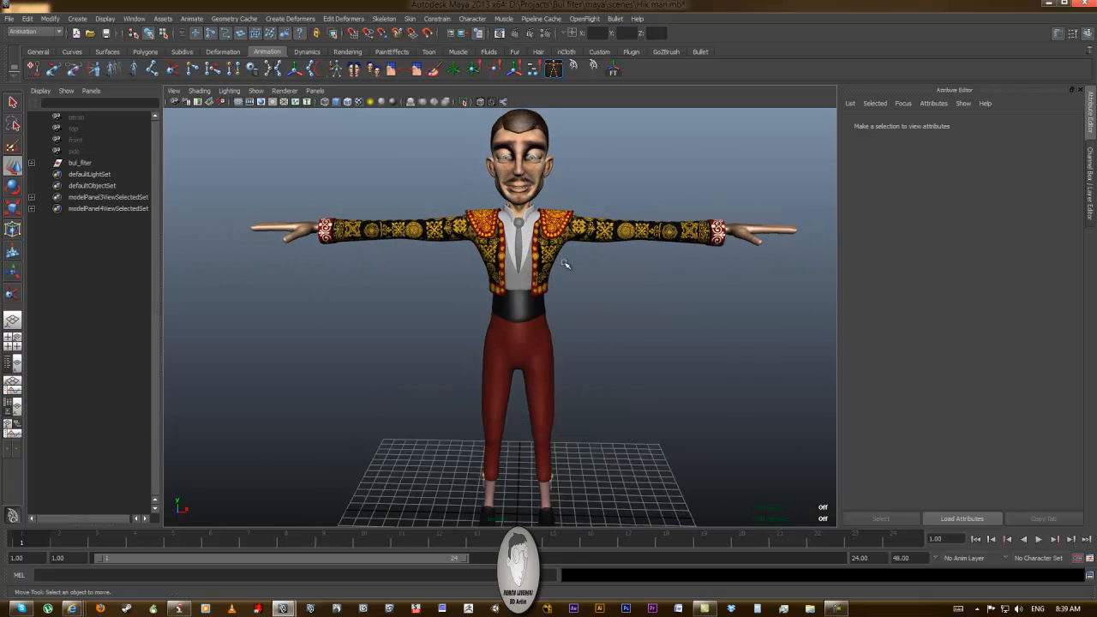
# Preview the textured character in Viewport 2.0 and switch back to the default viewport renderer
pyautogui.click(284, 91)
pyautogui.click(300, 129)
pyautogui.keyDown('alt'); pyautogui.moveTo(491, 245); pyautogui.dragTo(580, 236); pyautogui.keyUp('alt')
pyautogui.keyDown('alt'); pyautogui.moveTo(581, 237); pyautogui.dragTo(429, 124, button='right'); pyautogui.keyUp('alt')
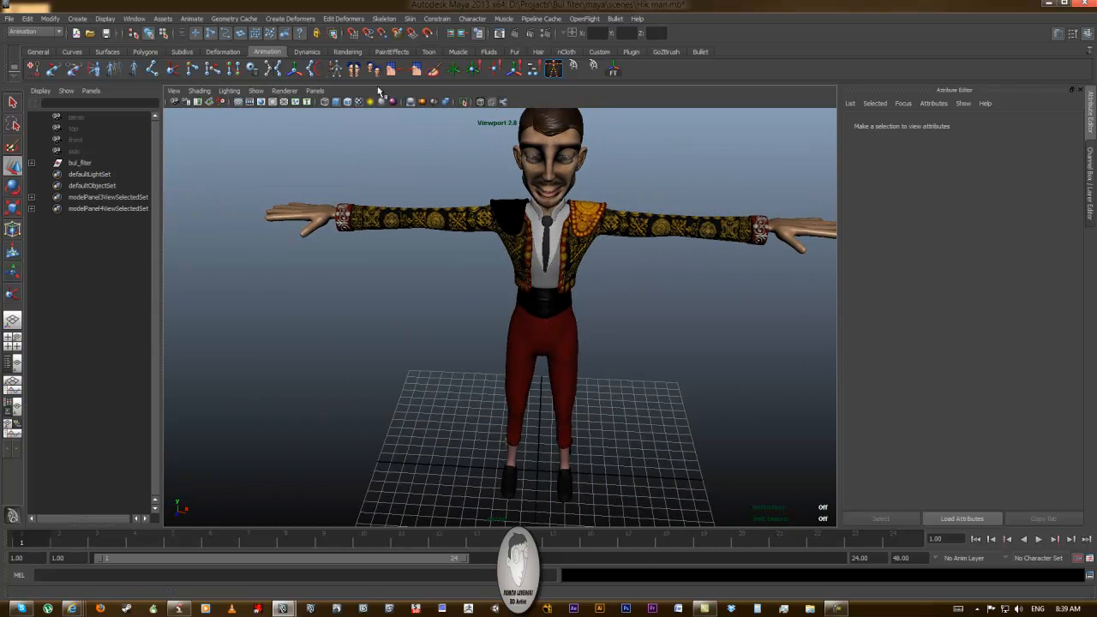
pyautogui.click(284, 91)
pyautogui.click(296, 108)
pyautogui.moveTo(632, 301)
pyautogui.keyDown('alt'); pyautogui.mouseDown()
pyautogui.moveTo(616, 271)
pyautogui.moveTo(559, 268)
pyautogui.mouseUp(); pyautogui.keyUp('alt')
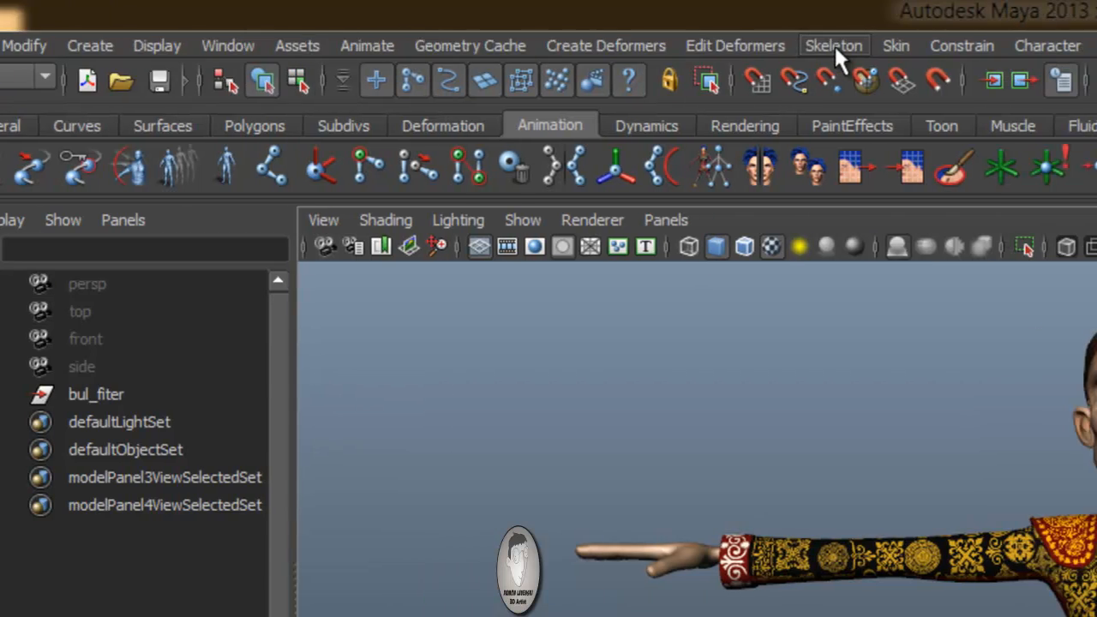
# Open the HumanIK Character Controls and float them as a separate window
pyautogui.click(932, 46)
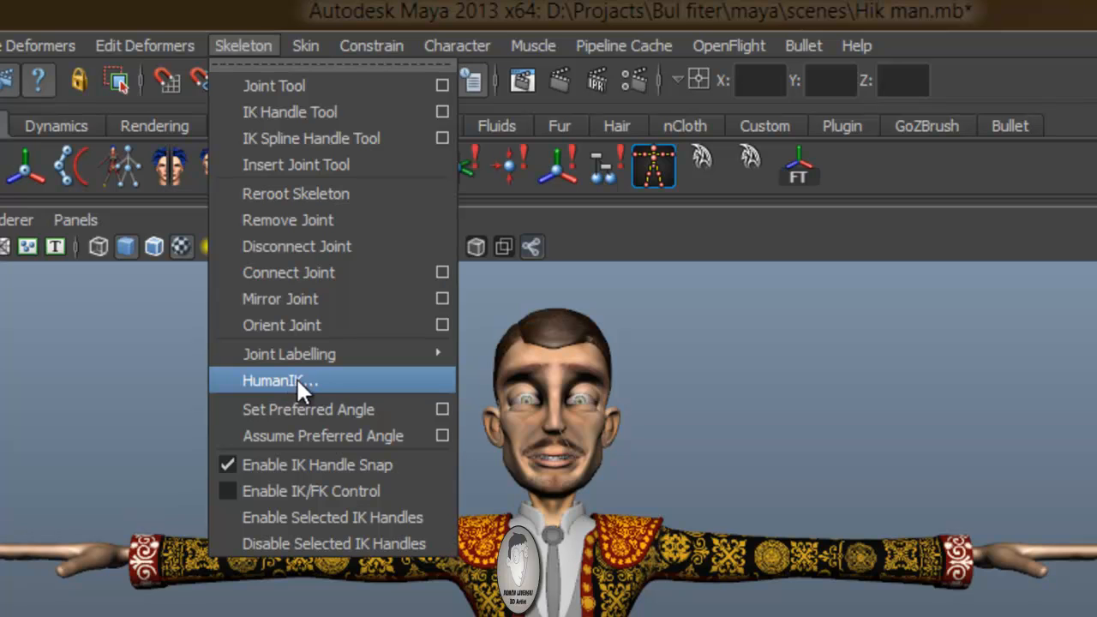
pyautogui.click(285, 379)
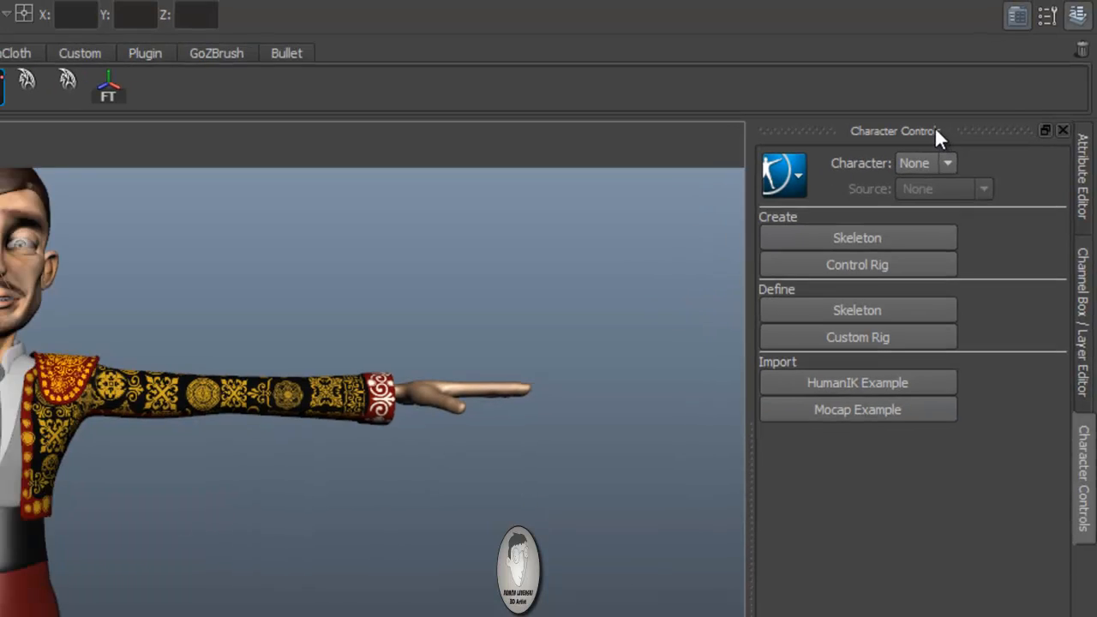
pyautogui.moveTo(935, 131); pyautogui.dragTo(96, 90)
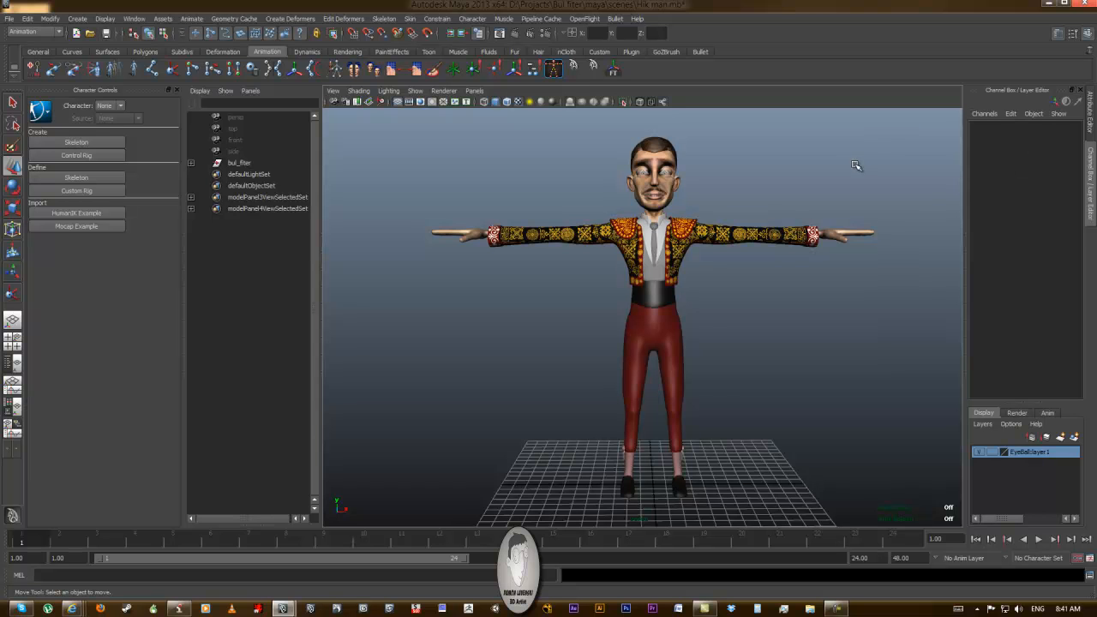
pyautogui.moveTo(123, 91); pyautogui.dragTo(580, 138)
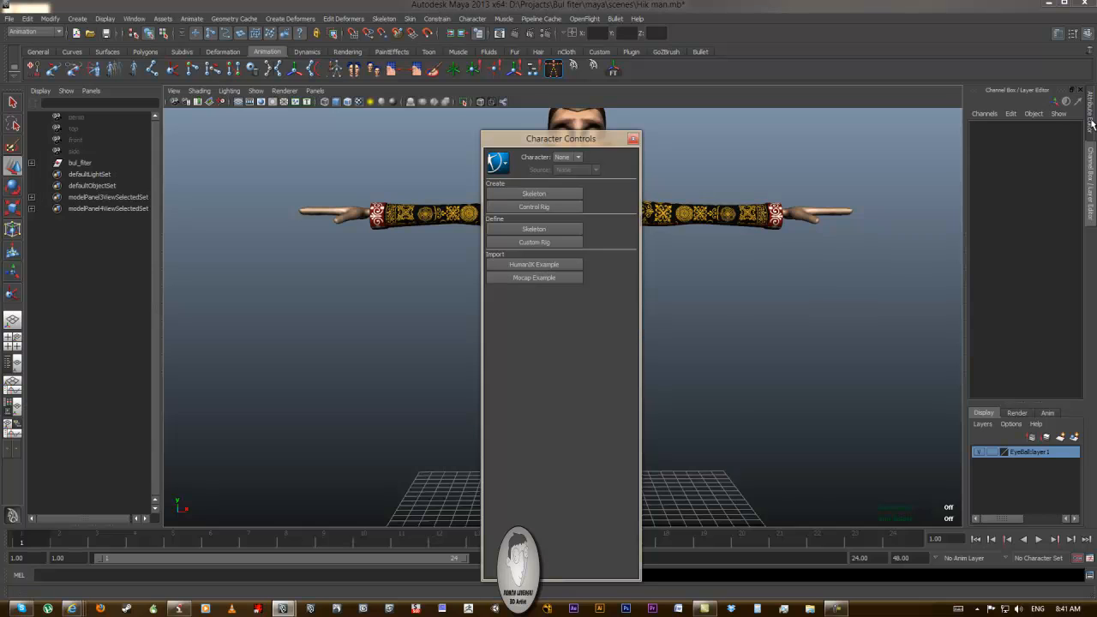
# Dock the Attribute Editor and the Character Controls on opposite sides of the workspace and enlarge the perspective view
pyautogui.click(1091, 124)
pyautogui.moveTo(995, 90); pyautogui.dragTo(45, 100)
pyautogui.moveTo(604, 140); pyautogui.dragTo(1001, 93)
pyautogui.doubleClick(1003, 92)
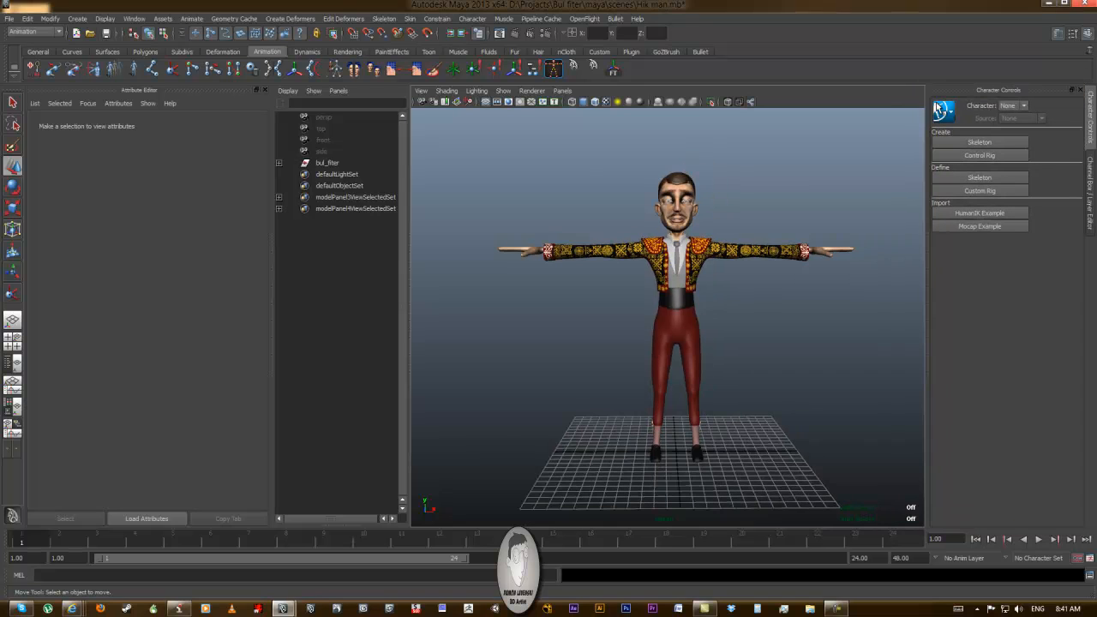
pyautogui.press('space')
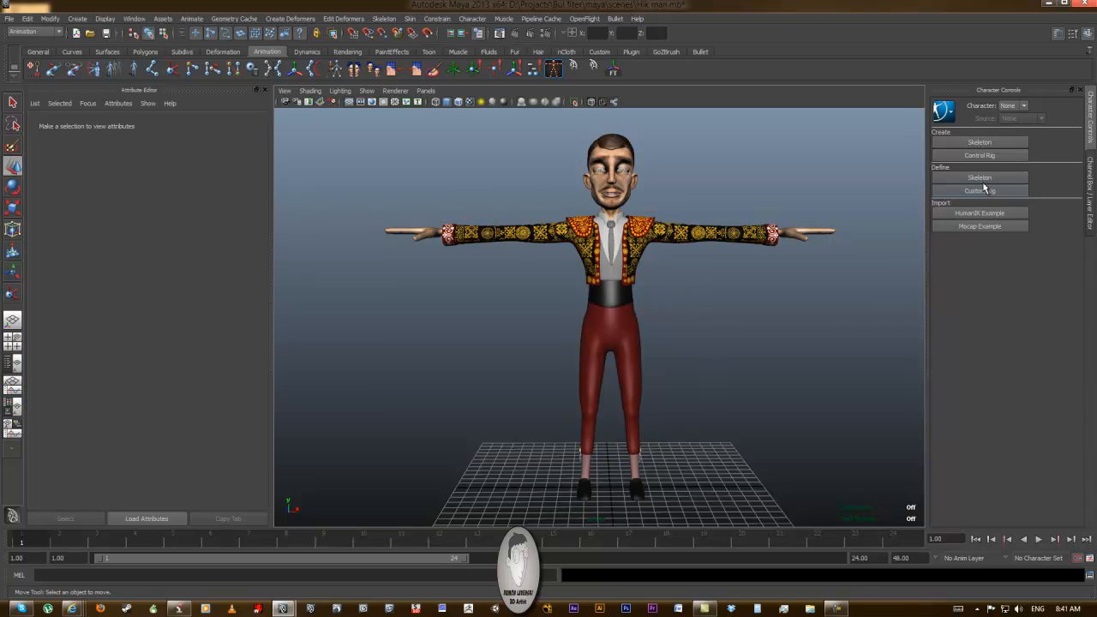
# Create a new HumanIK skeleton for the bullfighter character
pyautogui.click(980, 142)
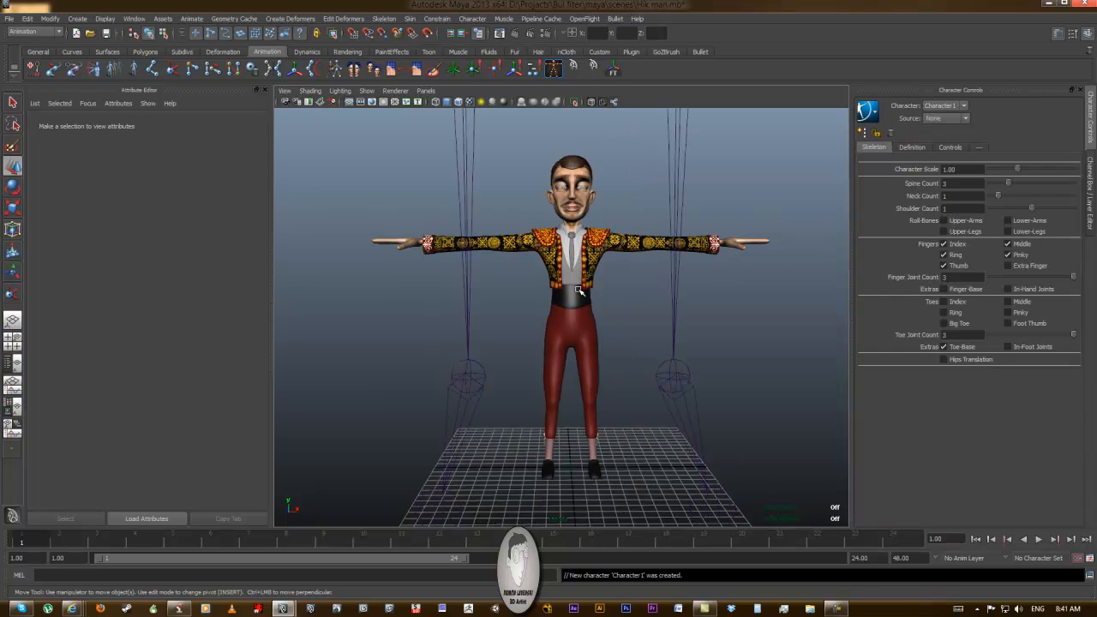
pyautogui.keyDown('alt'); pyautogui.moveTo(514, 337); pyautogui.dragTo(562, 350); pyautogui.keyUp('alt')
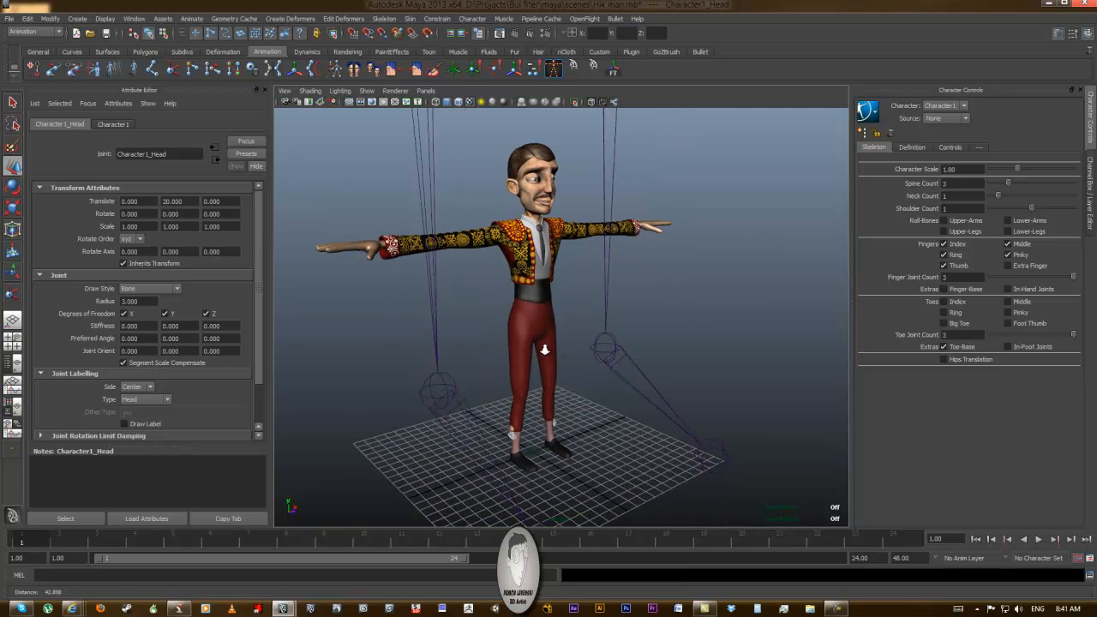
pyautogui.keyDown('alt'); pyautogui.moveTo(543, 348); pyautogui.dragTo(390, 337, button='right'); pyautogui.keyUp('alt')
pyautogui.keyDown('alt'); pyautogui.moveTo(599, 332); pyautogui.dragTo(555, 329); pyautogui.keyUp('alt')
pyautogui.keyDown('alt'); pyautogui.moveTo(699, 357); pyautogui.dragTo(682, 394, button='middle'); pyautogui.keyUp('alt')
pyautogui.keyDown('alt'); pyautogui.moveTo(681, 394); pyautogui.dragTo(622, 411); pyautogui.keyUp('alt')
# Select the skeleton's reference locator at the character's feet and set the Character Scale to 0.2
pyautogui.click(586, 472)
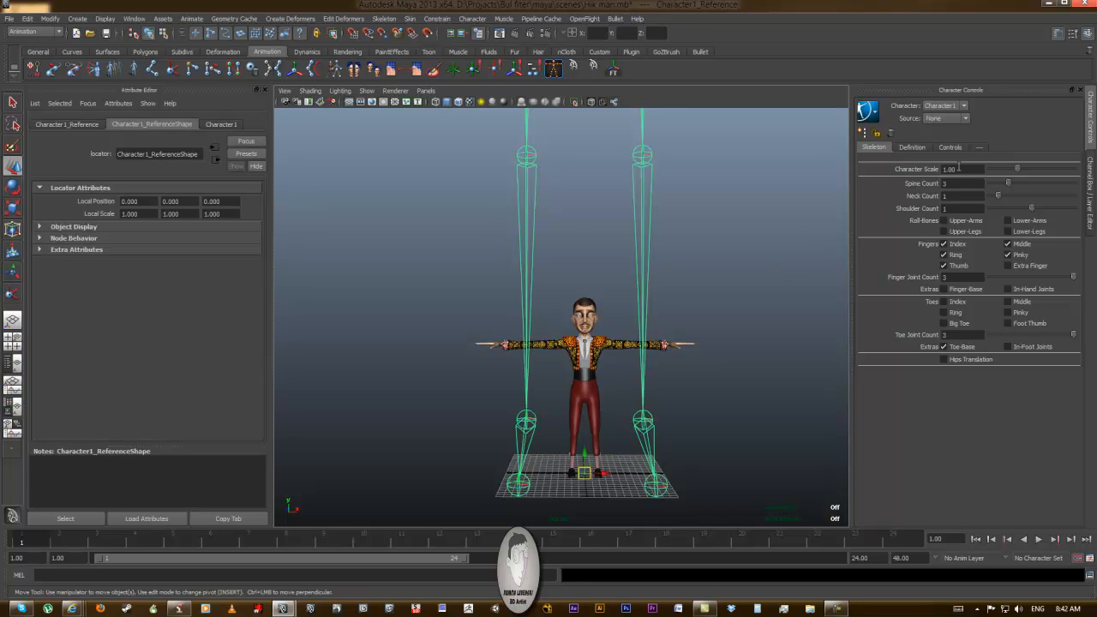
pyautogui.moveTo(964, 169); pyautogui.dragTo(916, 169)
pyautogui.write('0.2')
pyautogui.press('Return')
# Fine-tune the Character Scale so the skeleton's arms and shoulders line up with the model's height
pyautogui.keyDown('alt'); pyautogui.moveTo(539, 311); pyautogui.dragTo(590, 332); pyautogui.keyUp('alt')
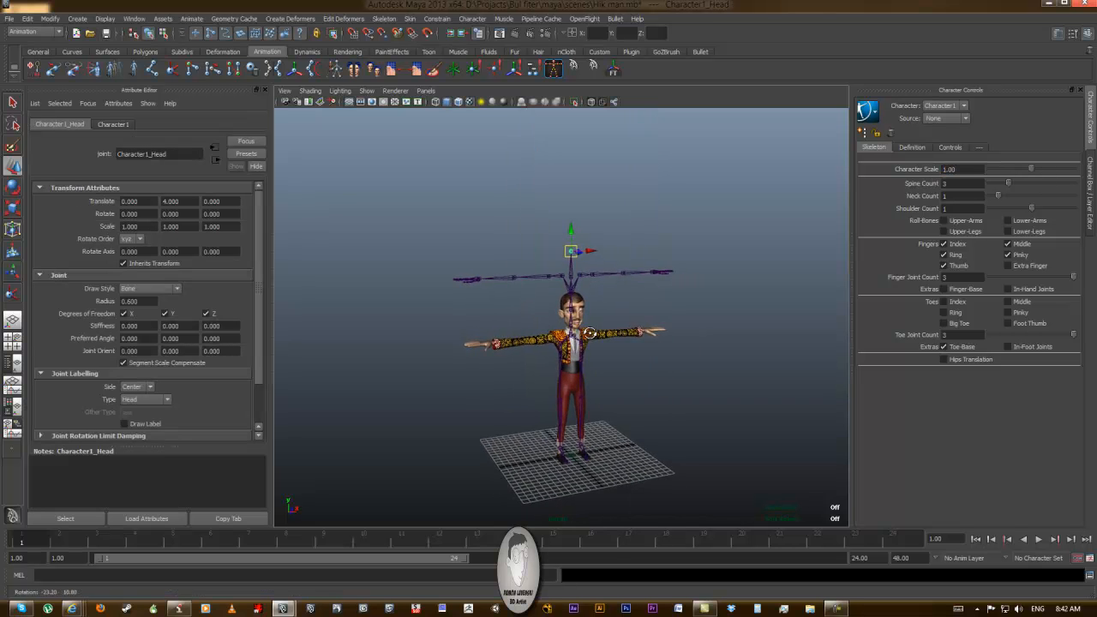
pyautogui.keyDown('alt'); pyautogui.moveTo(589, 332); pyautogui.dragTo(759, 352, button='right'); pyautogui.keyUp('alt')
pyautogui.keyDown('alt'); pyautogui.moveTo(759, 352); pyautogui.dragTo(680, 346); pyautogui.keyUp('alt')
pyautogui.keyDown('alt'); pyautogui.moveTo(680, 346); pyautogui.dragTo(746, 370, button='right'); pyautogui.keyUp('alt')
pyautogui.keyDown('alt'); pyautogui.moveTo(746, 371); pyautogui.dragTo(780, 360); pyautogui.keyUp('alt')
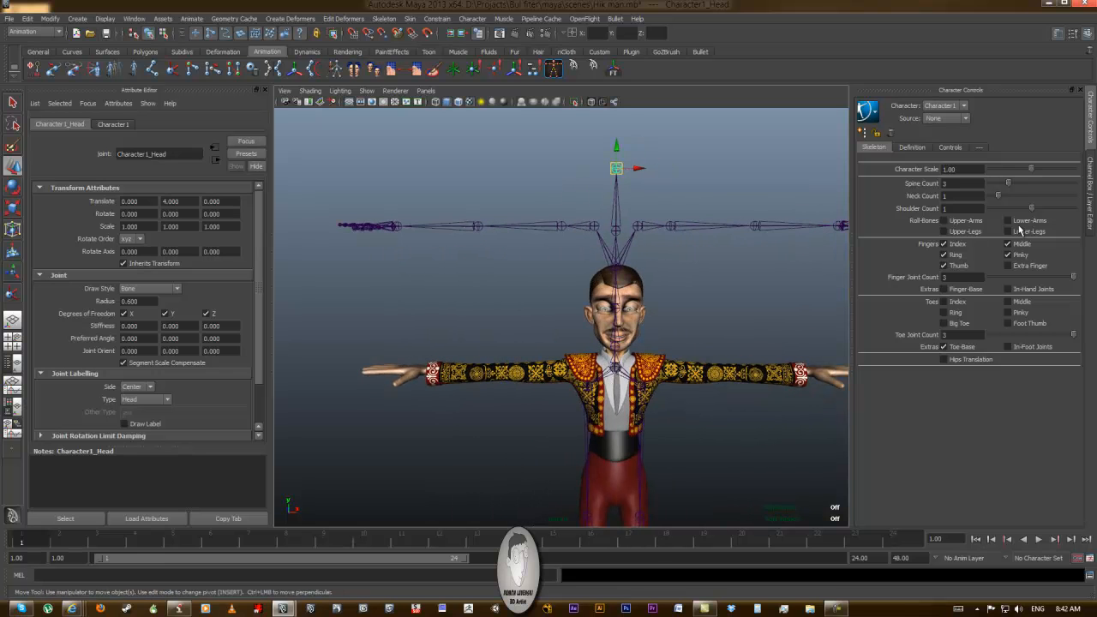
pyautogui.moveTo(1029, 171); pyautogui.dragTo(1026, 174)
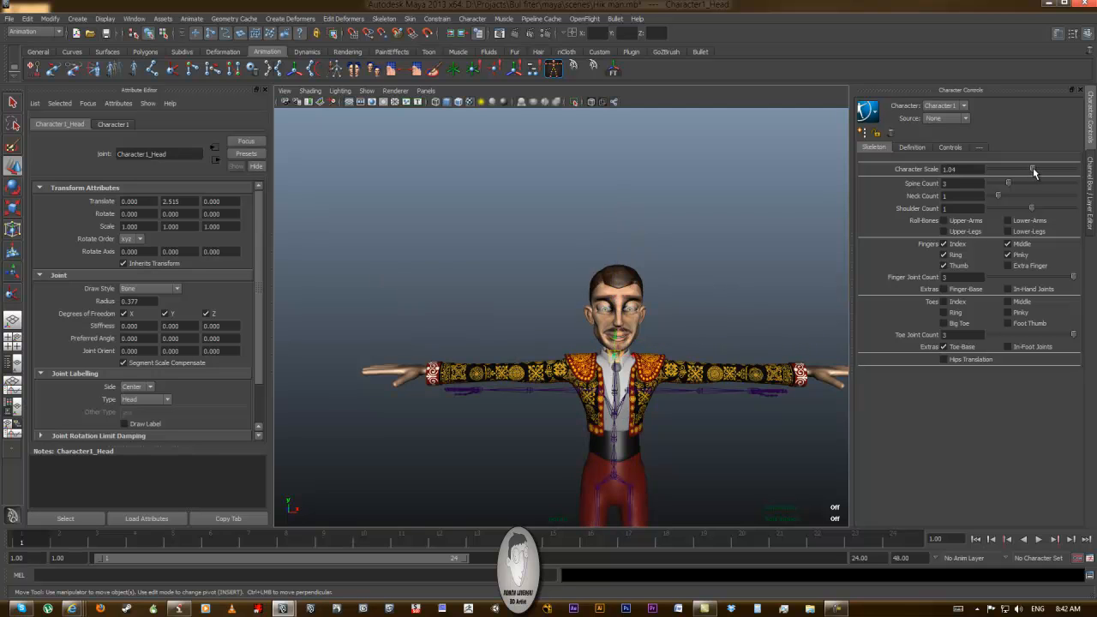
pyautogui.moveTo(1033, 172); pyautogui.dragTo(1032, 172)
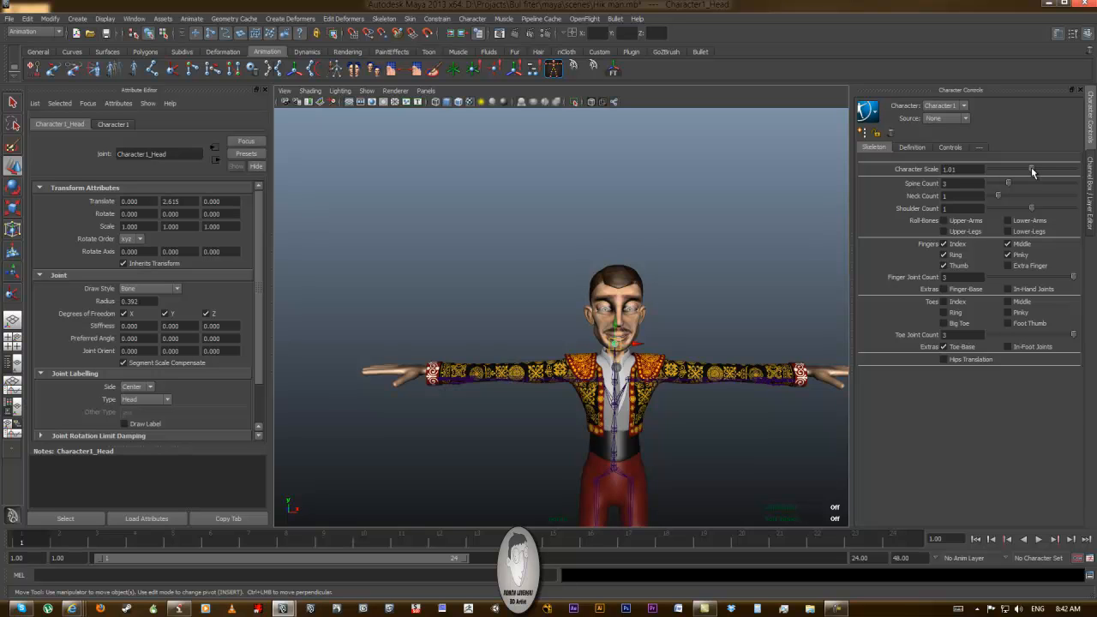
pyautogui.moveTo(1034, 172); pyautogui.dragTo(1031, 172)
# Show the character in the front view with smooth shading and no textures
pyautogui.keyDown('alt'); pyautogui.moveTo(719, 288); pyautogui.dragTo(696, 297); pyautogui.keyUp('alt')
pyautogui.press('space')
pyautogui.keyDown('alt'); pyautogui.moveTo(702, 324); pyautogui.dragTo(656, 276, button='right'); pyautogui.keyUp('alt')
pyautogui.keyDown('alt'); pyautogui.moveTo(656, 276); pyautogui.dragTo(691, 325, button='middle'); pyautogui.keyUp('alt')
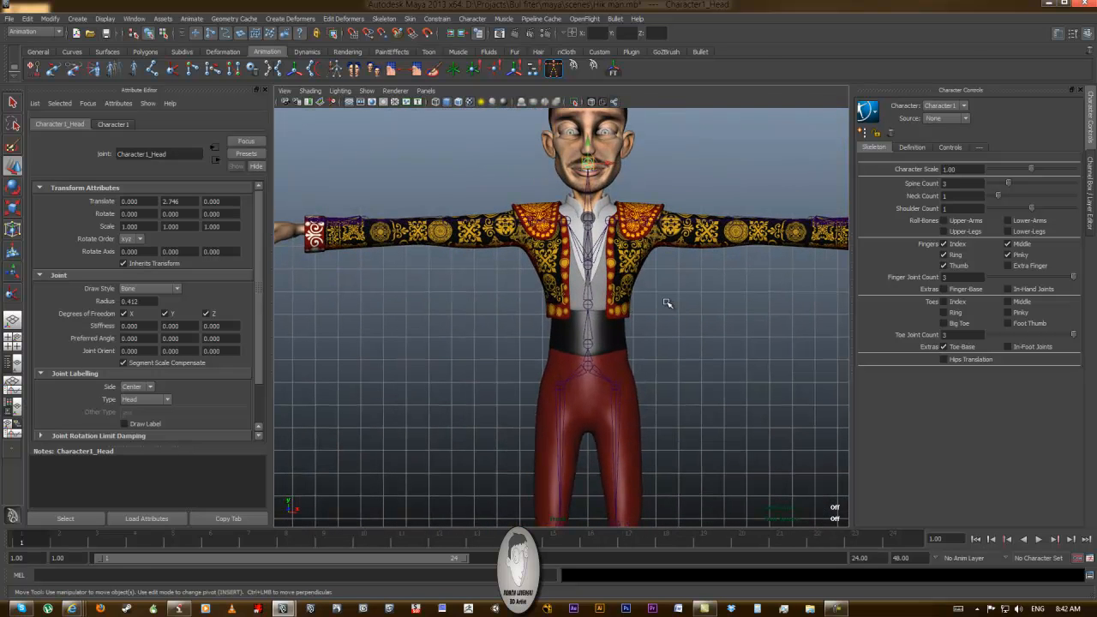
pyautogui.press('5')
pyautogui.keyDown('alt'); pyautogui.moveTo(626, 298); pyautogui.dragTo(651, 333, button='middle'); pyautogui.keyUp('alt')
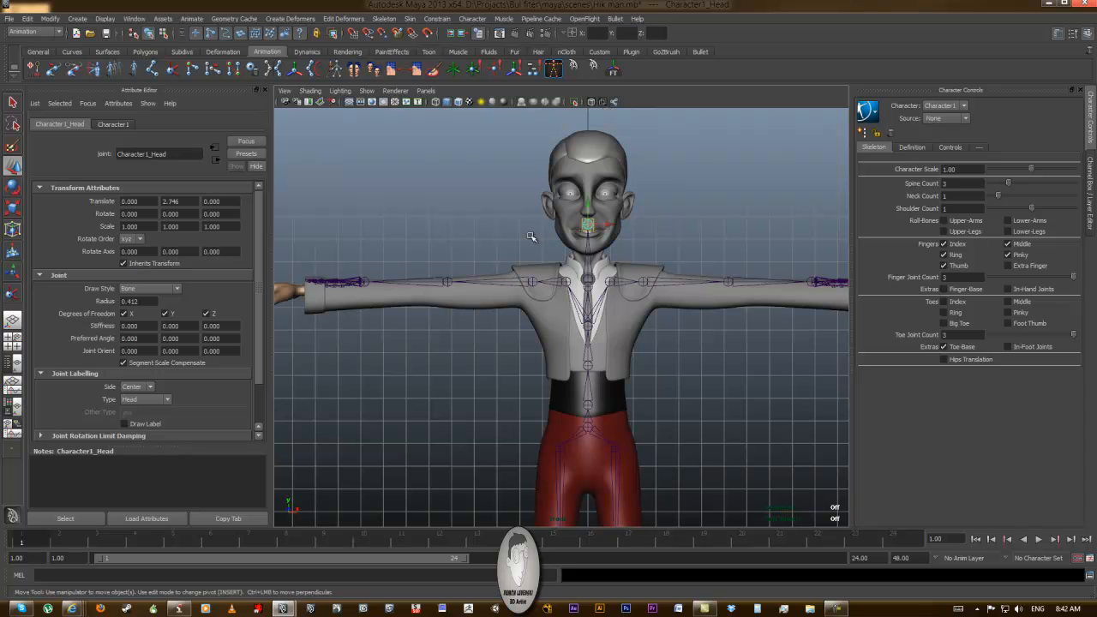
# Set the skeleton's Neck Count to 2
pyautogui.keyDown('alt'); pyautogui.moveTo(735, 226); pyautogui.dragTo(649, 205, button='right'); pyautogui.keyUp('alt')
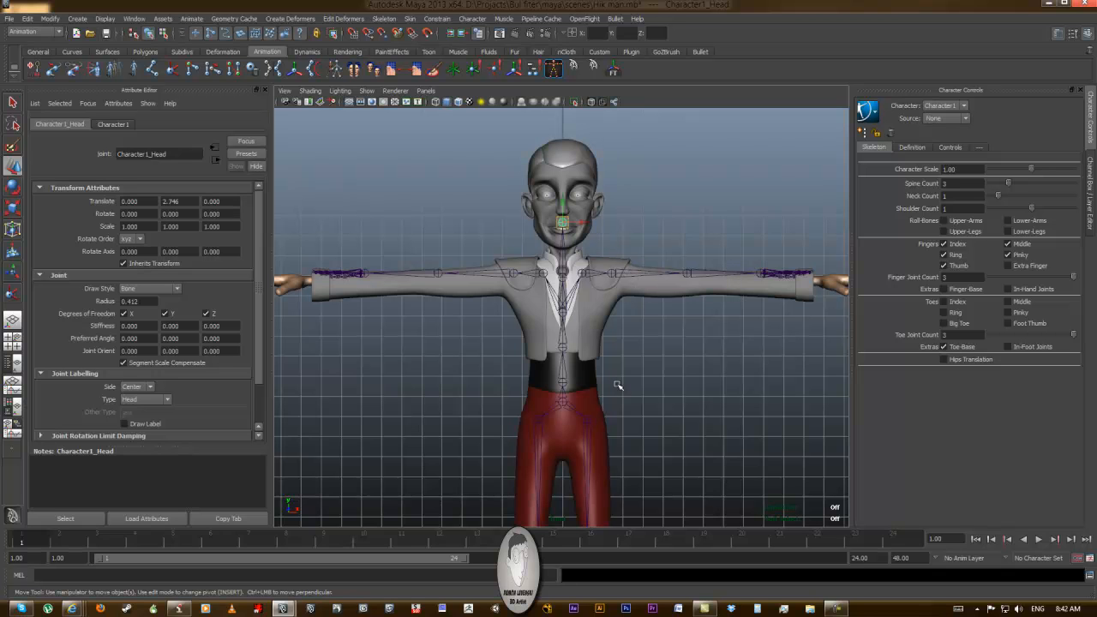
pyautogui.keyDown('alt'); pyautogui.moveTo(683, 406); pyautogui.dragTo(653, 305, button='middle'); pyautogui.keyUp('alt')
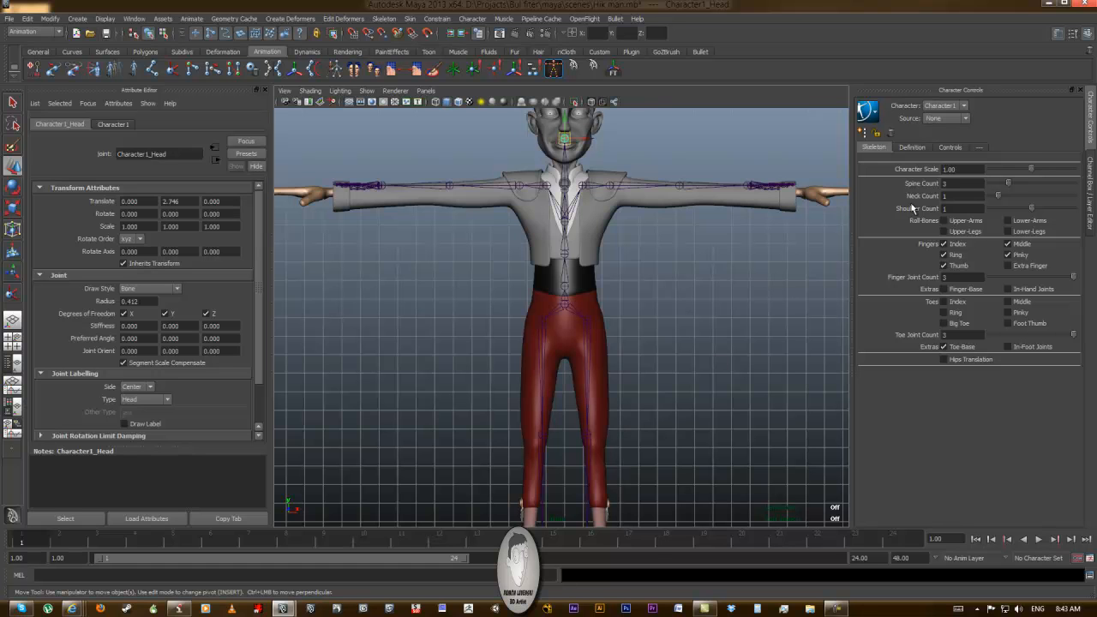
pyautogui.keyDown('alt'); pyautogui.moveTo(637, 215); pyautogui.dragTo(640, 262); pyautogui.keyUp('alt')
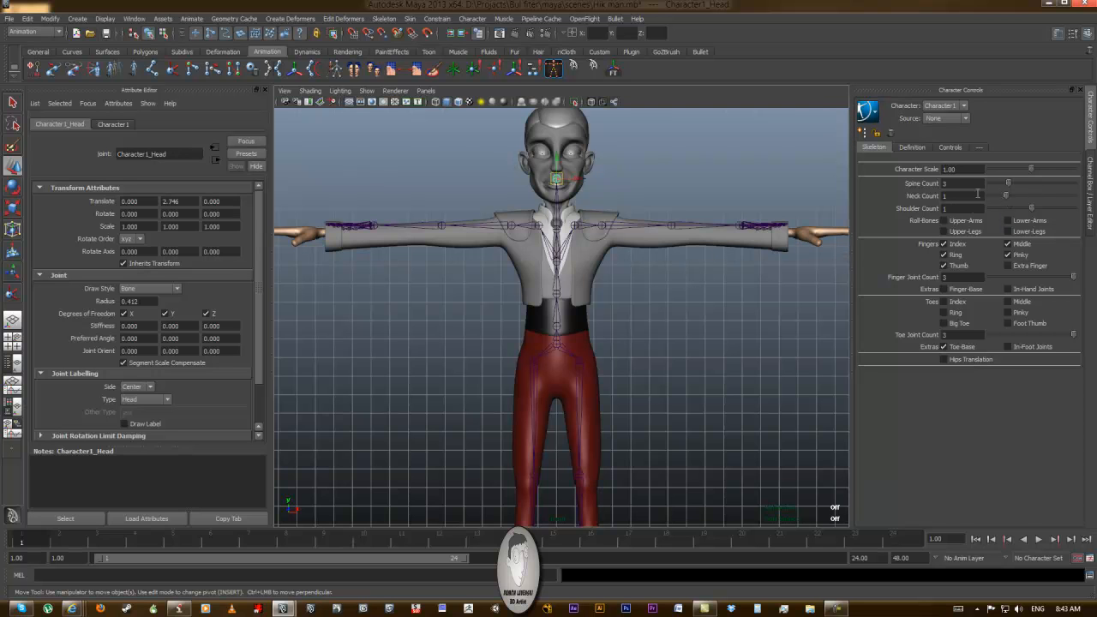
pyautogui.click(1012, 198)
pyautogui.click(961, 207)
# Select joints along the left shoulder and arm in turn to check their names, and clear the selection
pyautogui.keyDown('alt'); pyautogui.moveTo(665, 410); pyautogui.dragTo(666, 277, button='middle'); pyautogui.keyUp('alt')
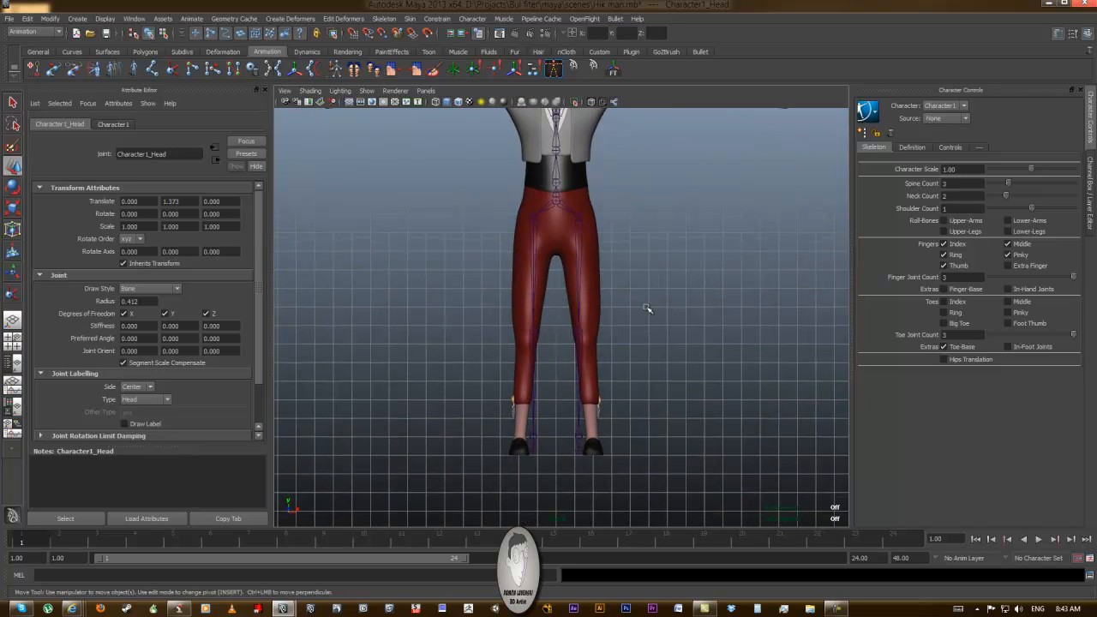
pyautogui.keyDown('alt'); pyautogui.moveTo(734, 191); pyautogui.dragTo(739, 225, button='middle'); pyautogui.keyUp('alt')
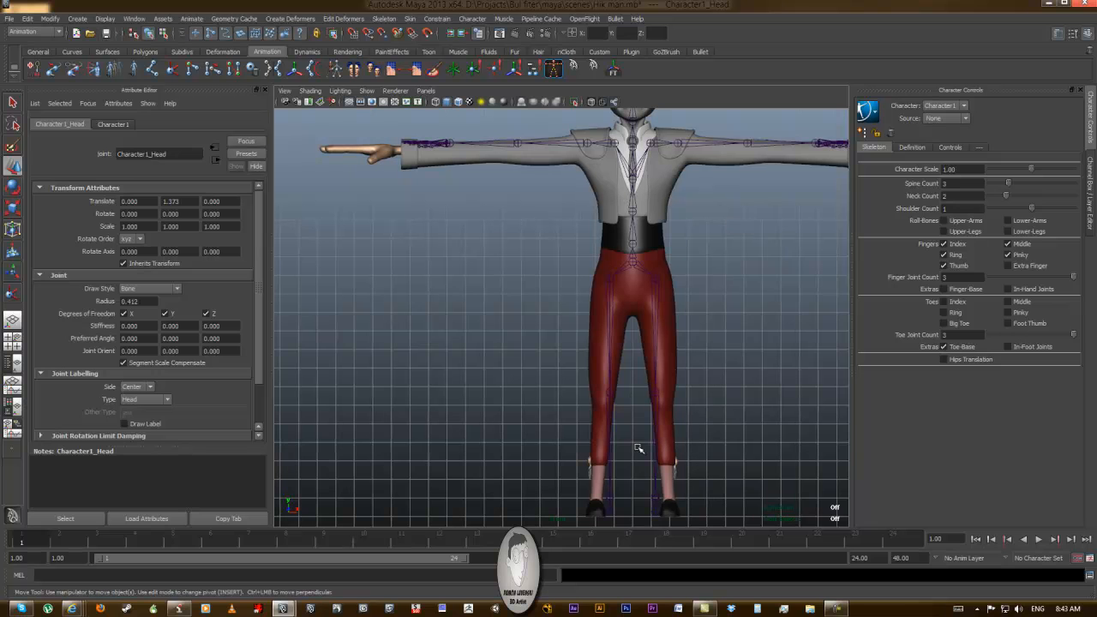
pyautogui.moveTo(675, 323)
pyautogui.keyDown('alt'); pyautogui.mouseDown(button='middle')
pyautogui.moveTo(711, 301)
pyautogui.moveTo(701, 368)
pyautogui.moveTo(792, 314)
pyautogui.moveTo(708, 360)
pyautogui.moveTo(691, 337)
pyautogui.mouseUp(button='middle'); pyautogui.keyUp('alt')
pyautogui.click(621, 274)
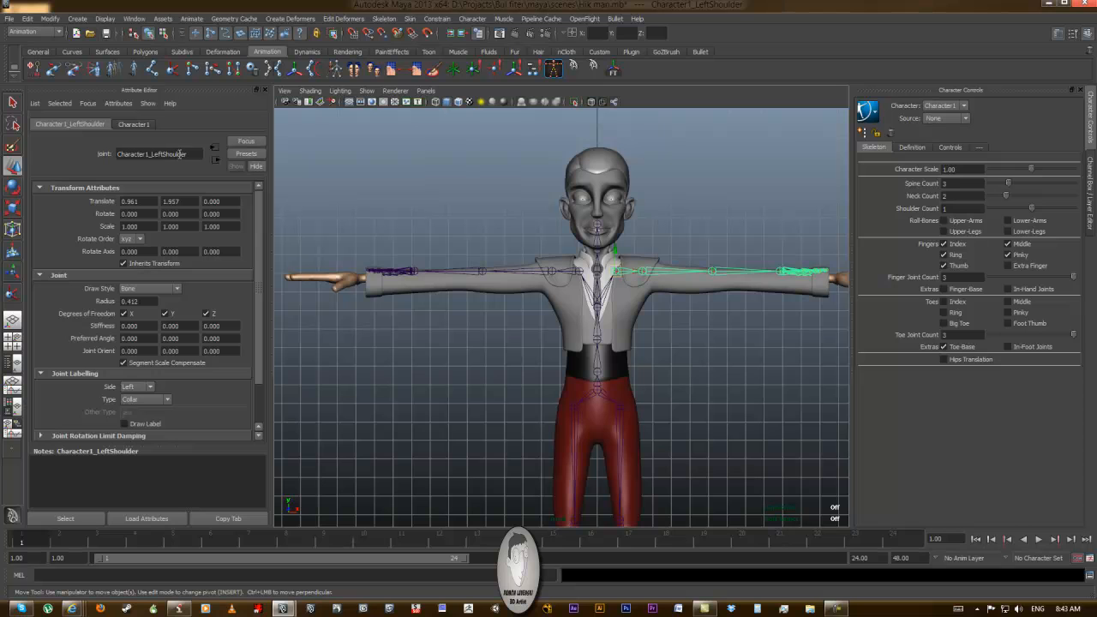
pyautogui.moveTo(184, 153); pyautogui.dragTo(108, 151)
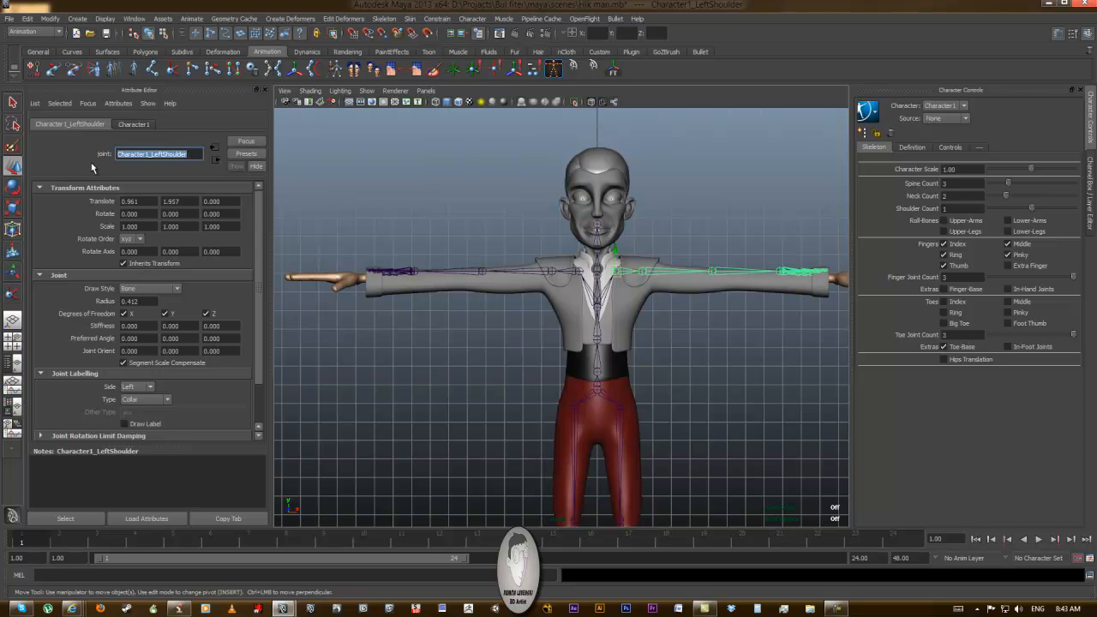
pyautogui.click(660, 273)
pyautogui.click(734, 273)
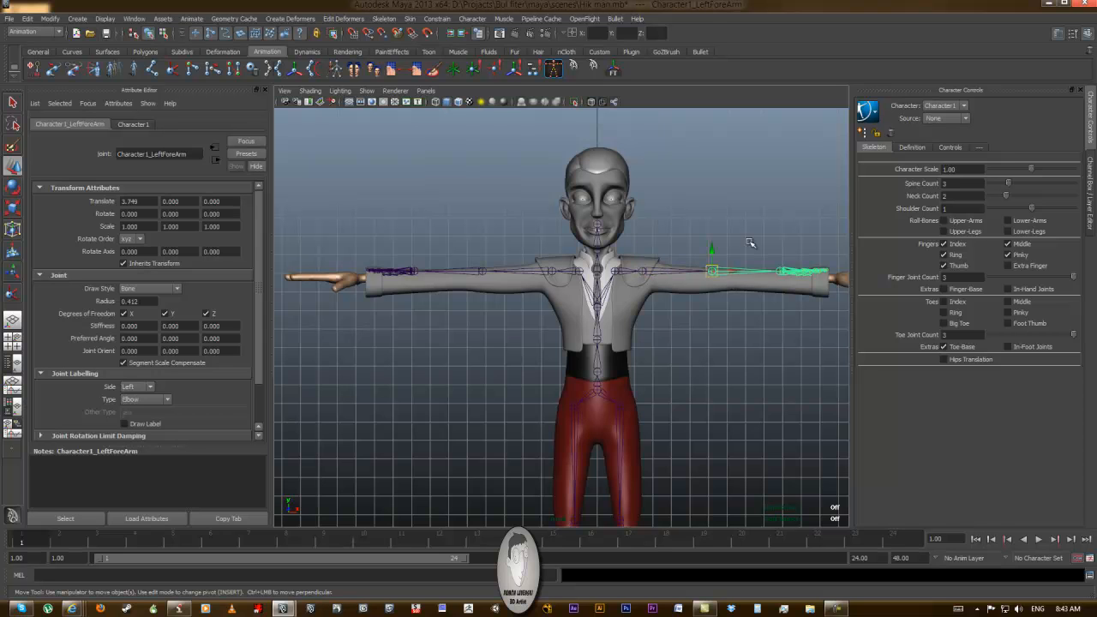
pyautogui.click(435, 232)
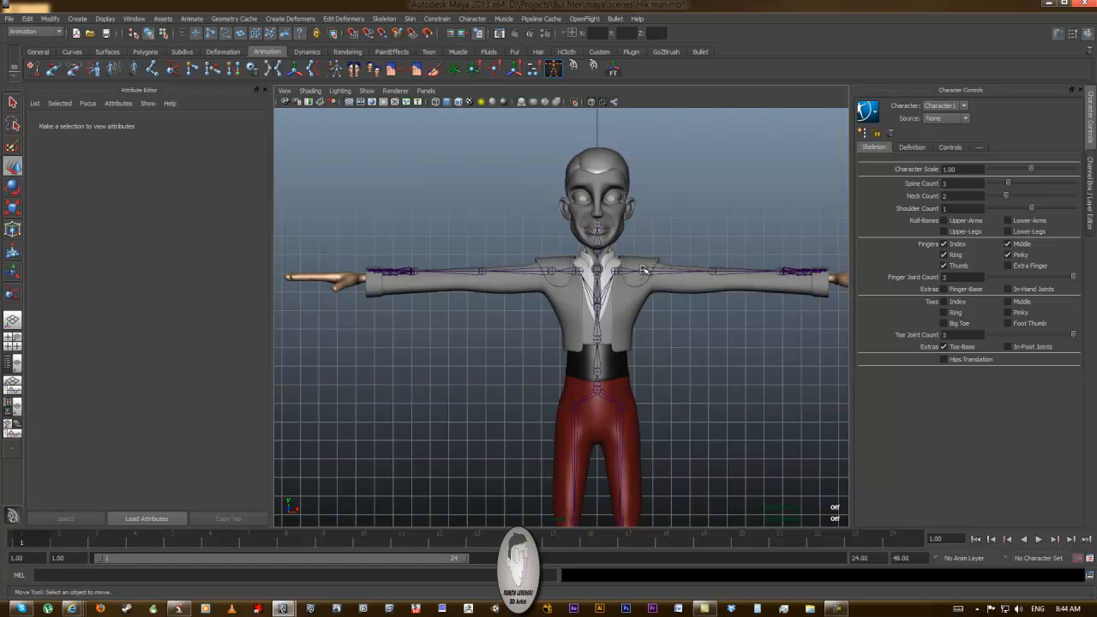
# Show the Move Tool settings and turn Automatically Orient Joints on and off again
pyautogui.doubleClick(12, 167)
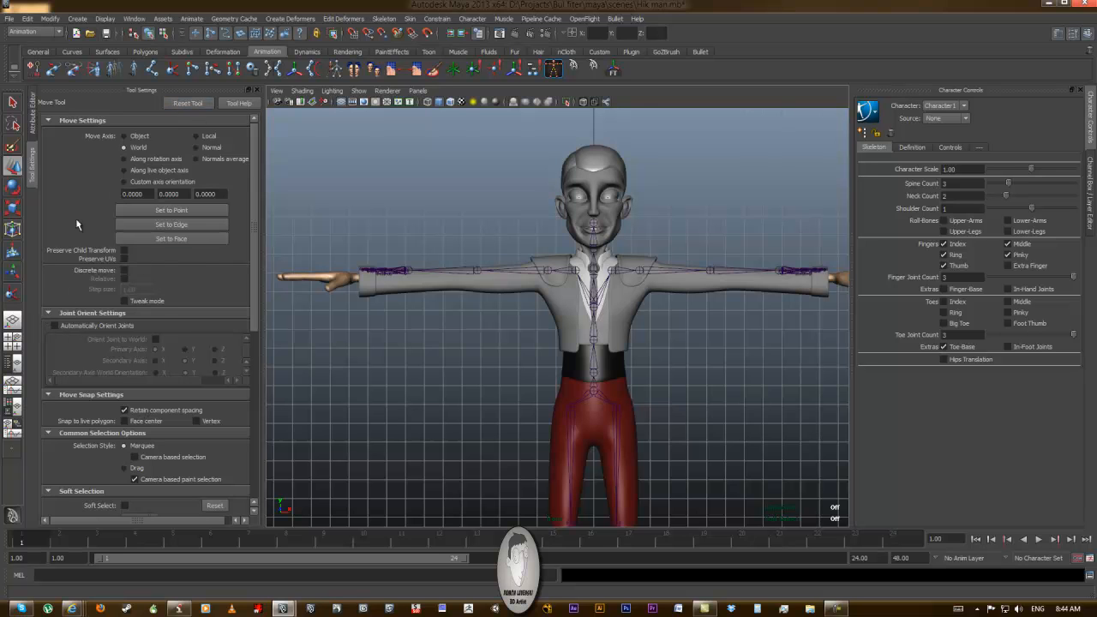
pyautogui.click(55, 326)
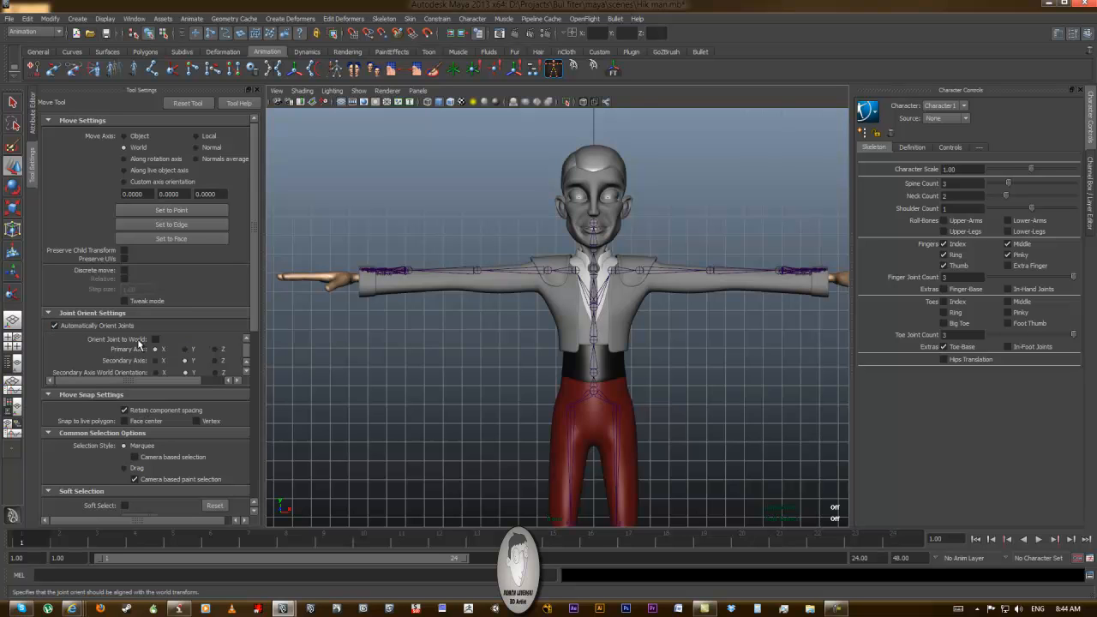
pyautogui.click(55, 326)
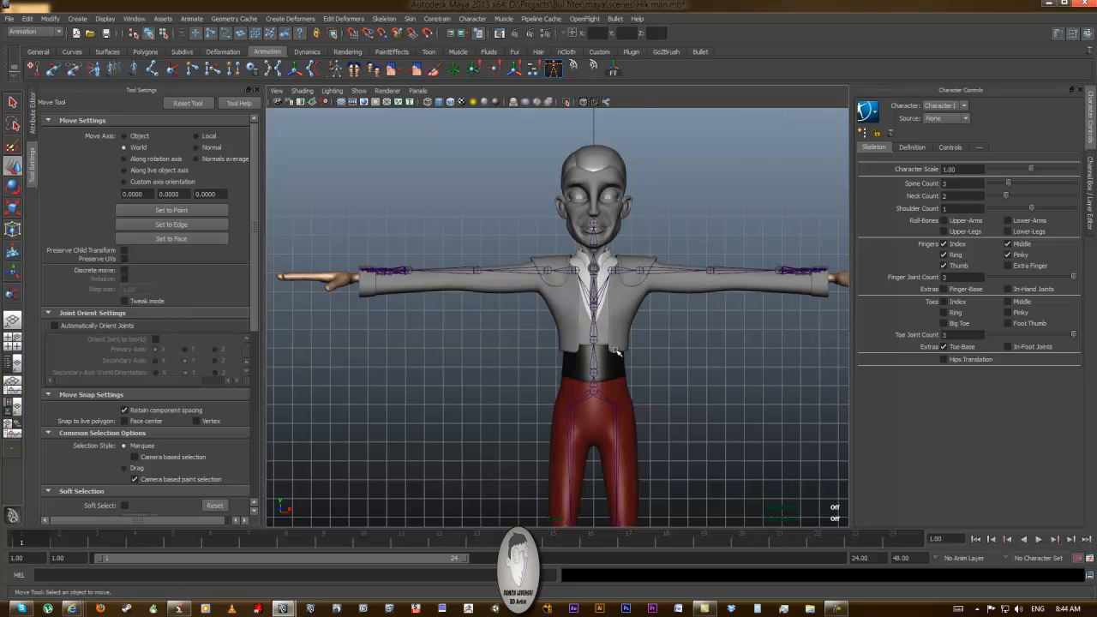
# Return to the perspective view, select the head joint and examine its placement from the side, back and front
pyautogui.press('space')
pyautogui.moveTo(647, 237); pyautogui.dragTo(641, 207)
pyautogui.keyDown('alt'); pyautogui.moveTo(691, 291); pyautogui.dragTo(576, 276); pyautogui.keyUp('alt')
pyautogui.click(567, 284)
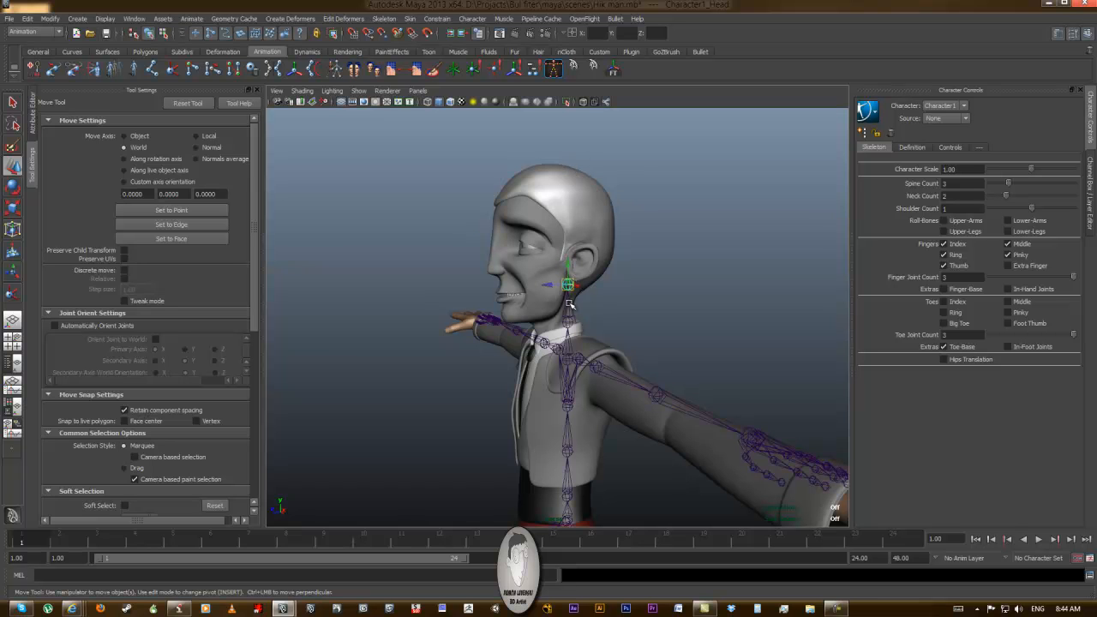
pyautogui.keyDown('alt'); pyautogui.moveTo(647, 279); pyautogui.dragTo(540, 361); pyautogui.keyUp('alt')
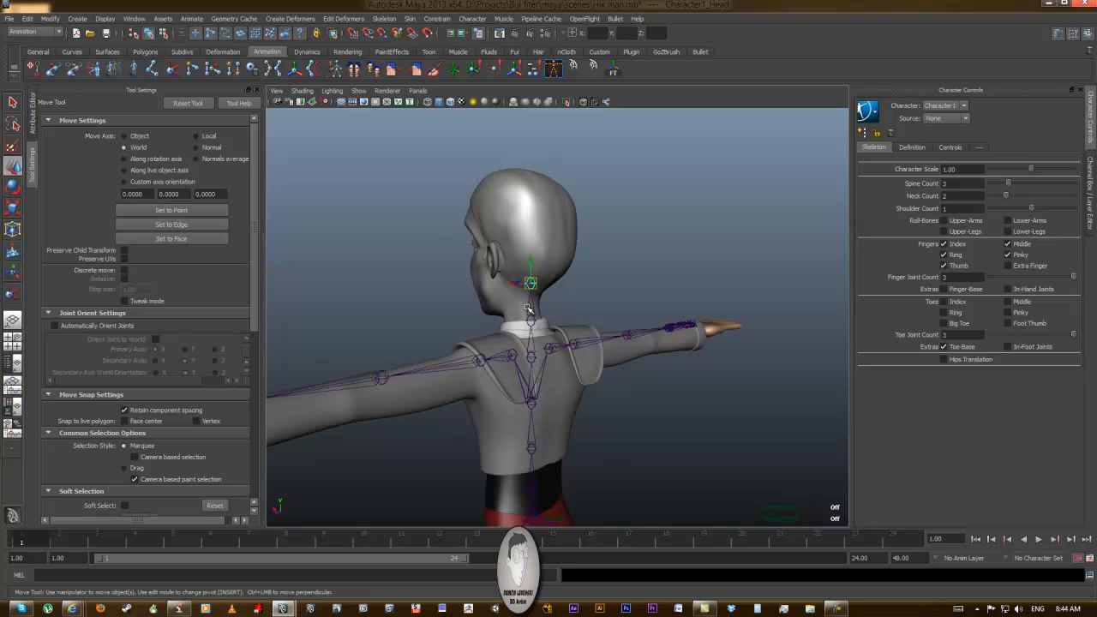
pyautogui.keyDown('alt'); pyautogui.moveTo(568, 311); pyautogui.dragTo(602, 313); pyautogui.keyUp('alt')
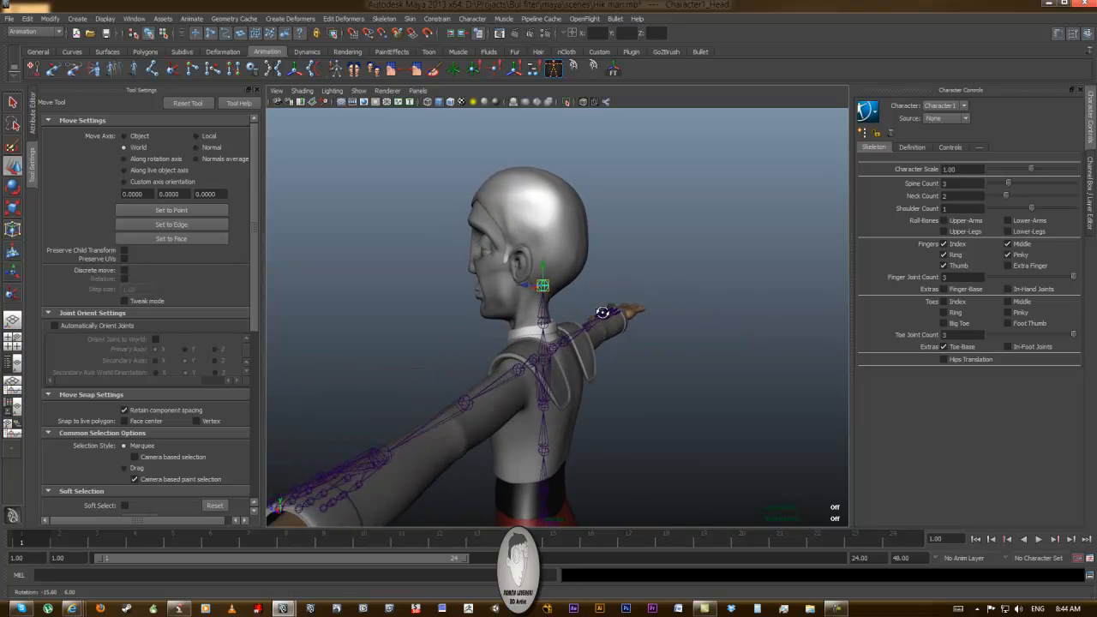
pyautogui.keyDown('alt'); pyautogui.moveTo(578, 271); pyautogui.dragTo(542, 285); pyautogui.keyUp('alt')
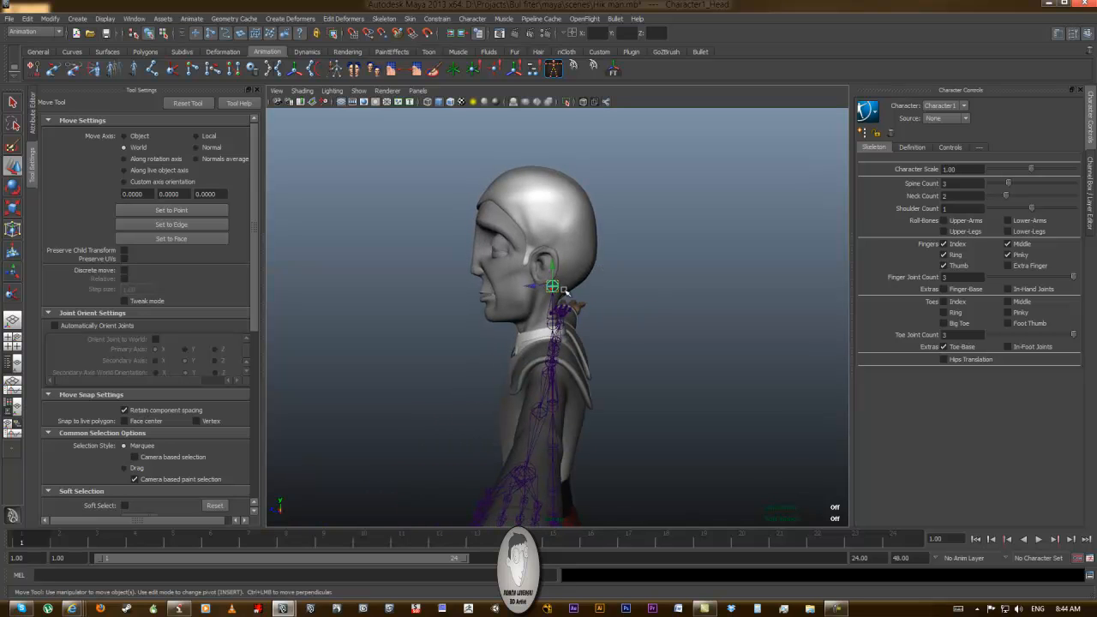
pyautogui.keyDown('alt'); pyautogui.moveTo(609, 238); pyautogui.dragTo(561, 292); pyautogui.keyUp('alt')
pyautogui.keyDown('alt'); pyautogui.moveTo(549, 300); pyautogui.dragTo(586, 300, button='right'); pyautogui.keyUp('alt')
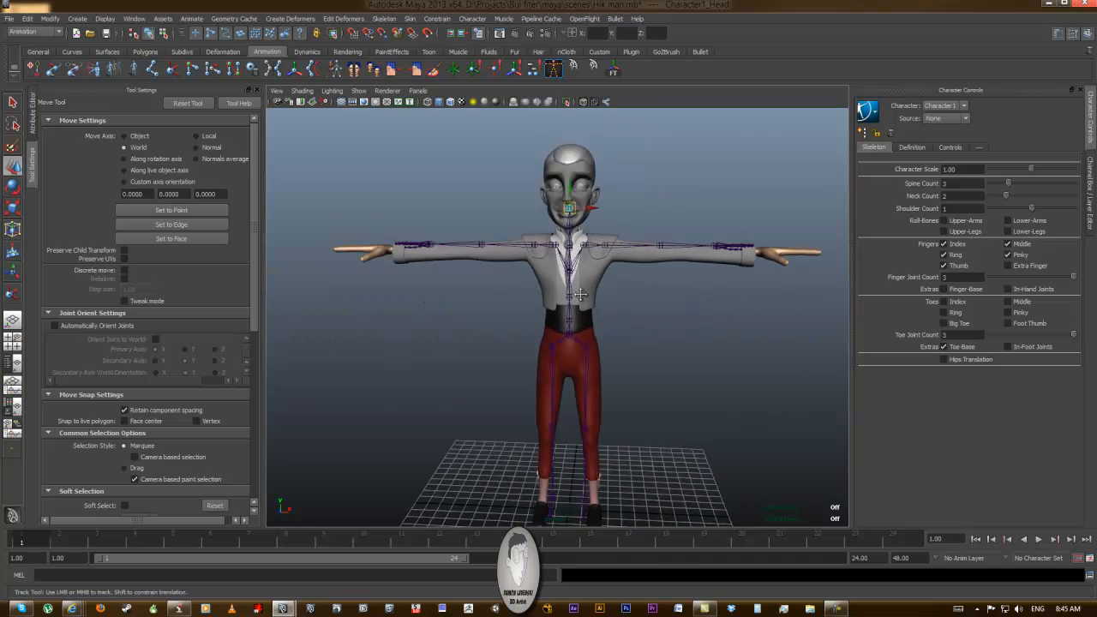
# In the front view, move the left hip joint outward along X to a Translate X of 1.651
pyautogui.keyDown('alt'); pyautogui.moveTo(580, 335); pyautogui.dragTo(576, 332); pyautogui.keyUp('alt')
pyautogui.press('space')
pyautogui.keyDown('alt'); pyautogui.moveTo(581, 334); pyautogui.dragTo(557, 250, button='right'); pyautogui.keyUp('alt')
pyautogui.keyDown('alt'); pyautogui.moveTo(557, 251); pyautogui.dragTo(583, 262, button='middle'); pyautogui.keyUp('alt')
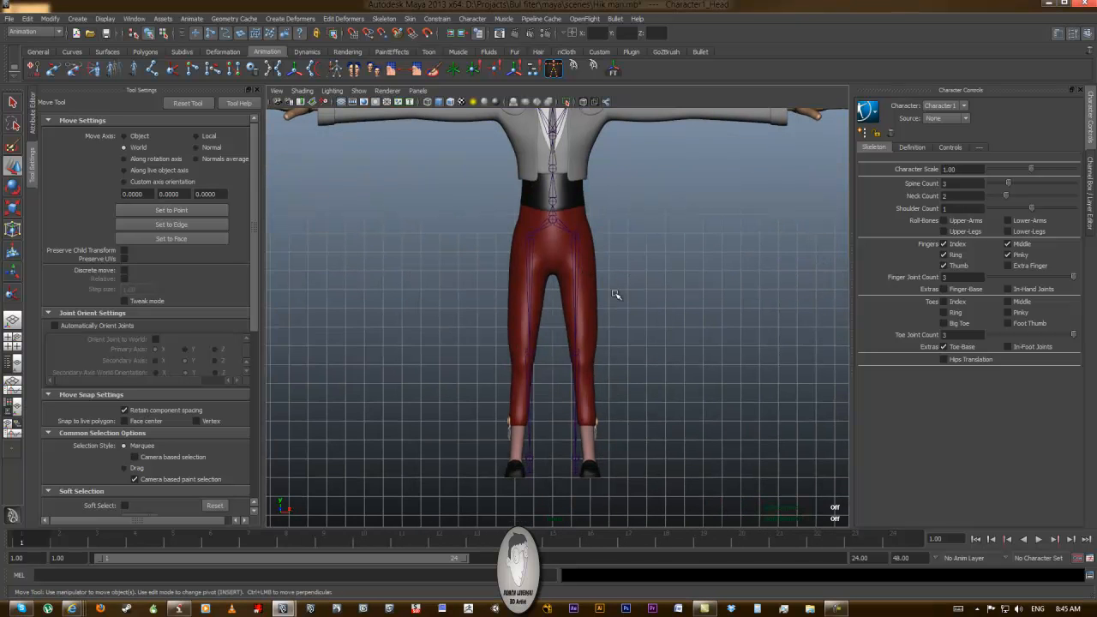
pyautogui.click(577, 236)
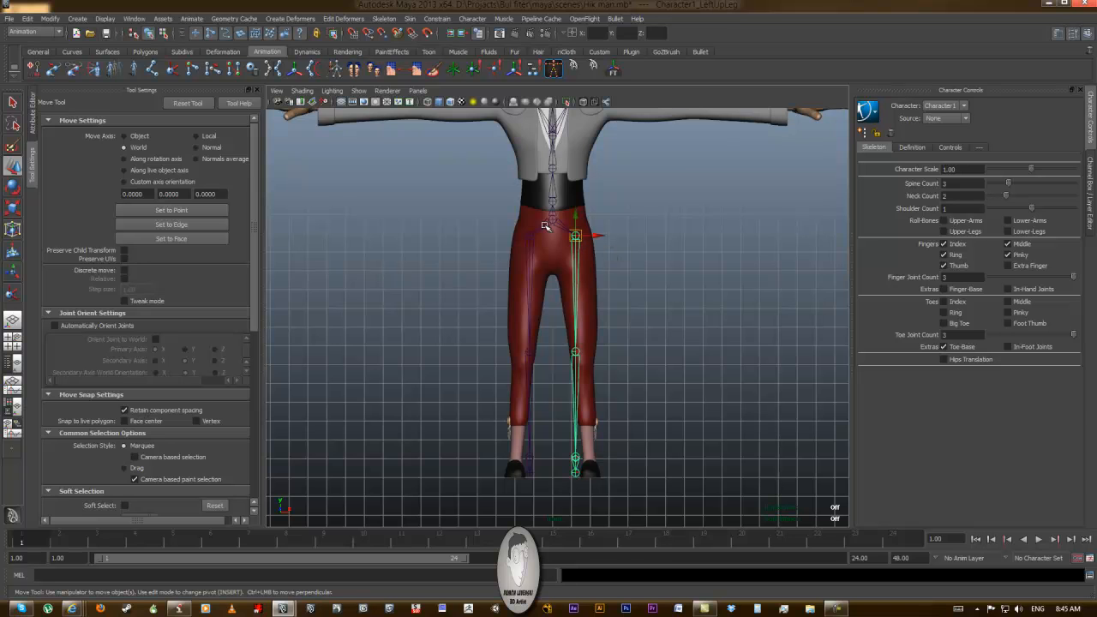
pyautogui.click(32, 114)
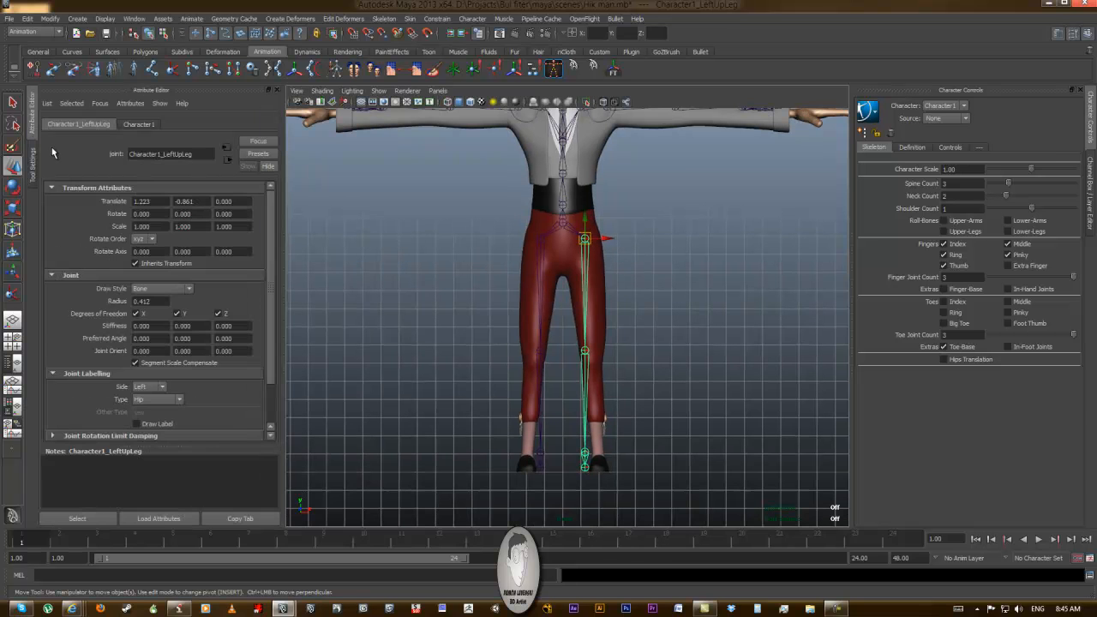
pyautogui.click(30, 154)
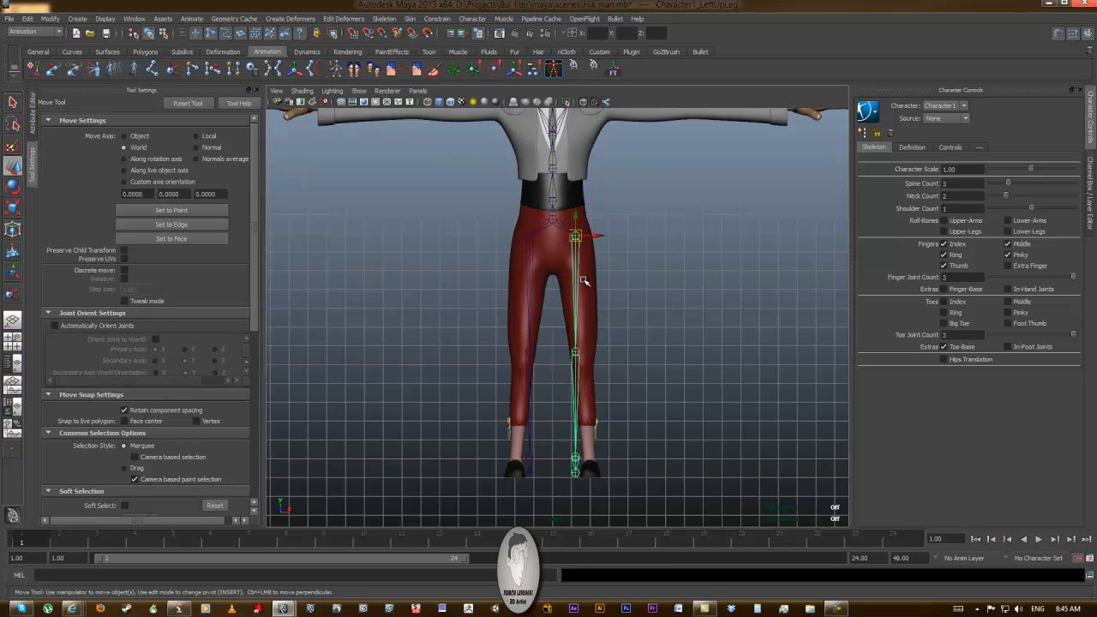
pyautogui.click(33, 113)
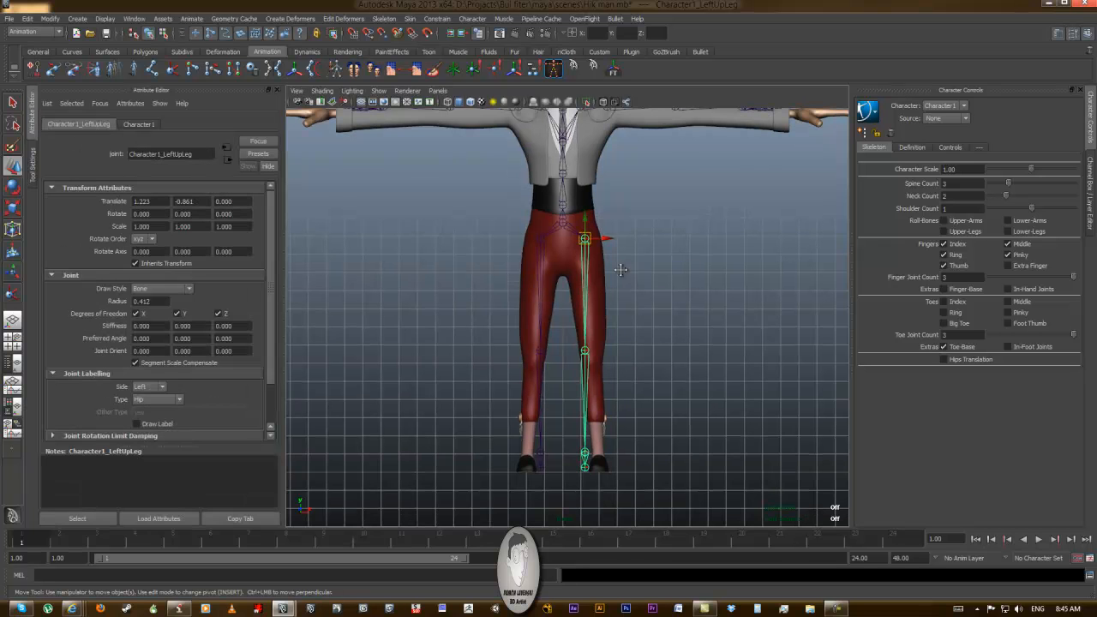
pyautogui.scroll(3, 631, 279)
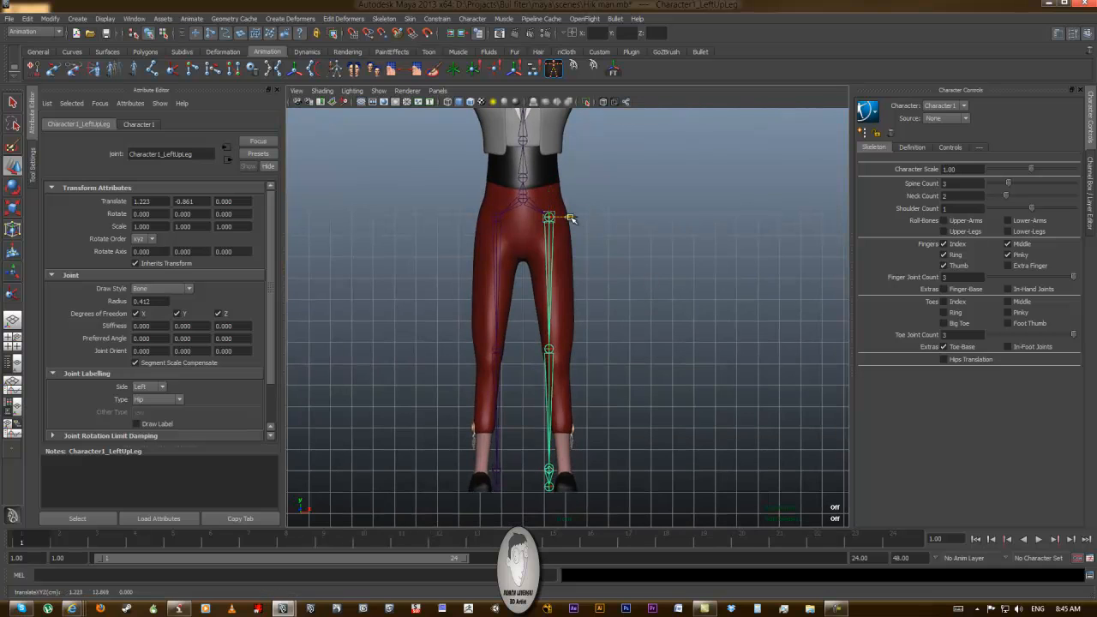
pyautogui.moveTo(570, 219); pyautogui.dragTo(578, 219)
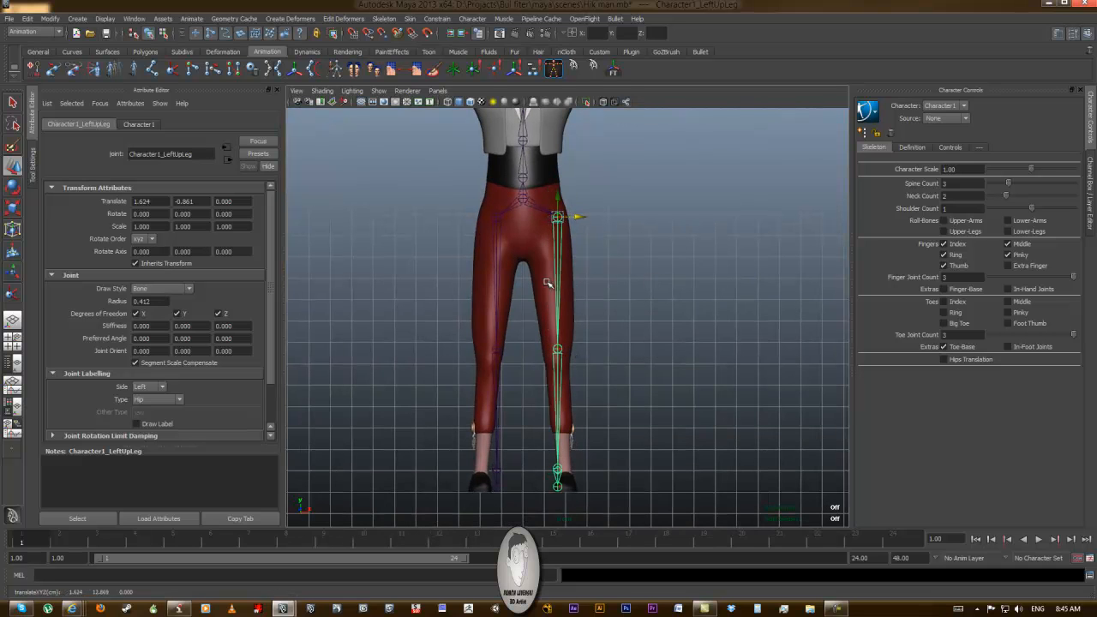
pyautogui.moveTo(579, 219); pyautogui.dragTo(582, 219)
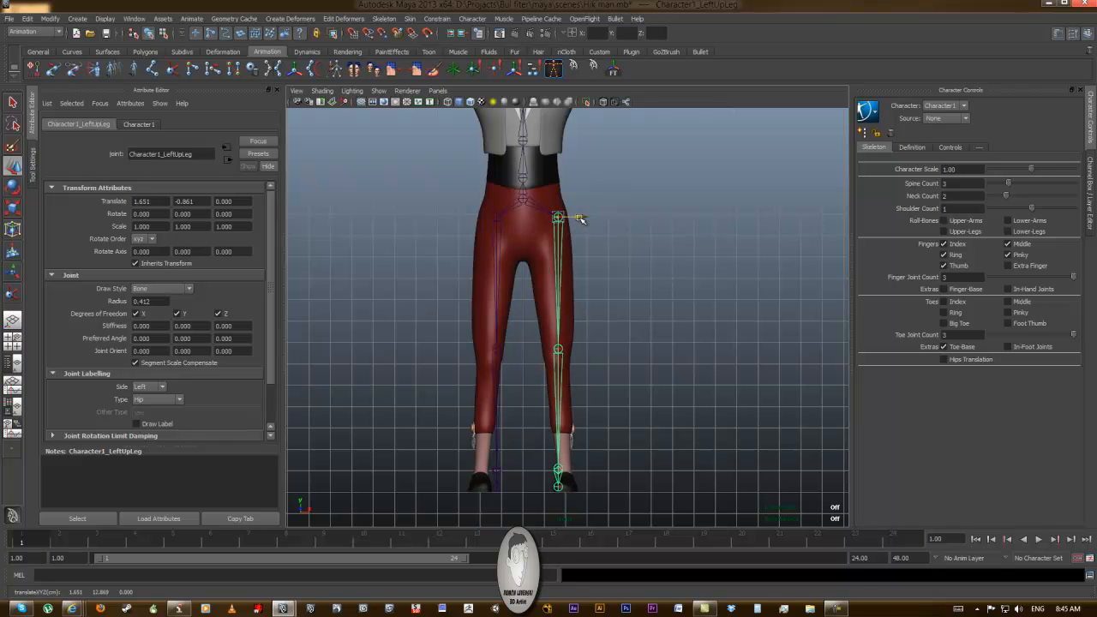
# Lower only the Hips root joint to a Translate Y of 13.035 by editing its pivot, leaving its child joints in place
pyautogui.click(529, 200)
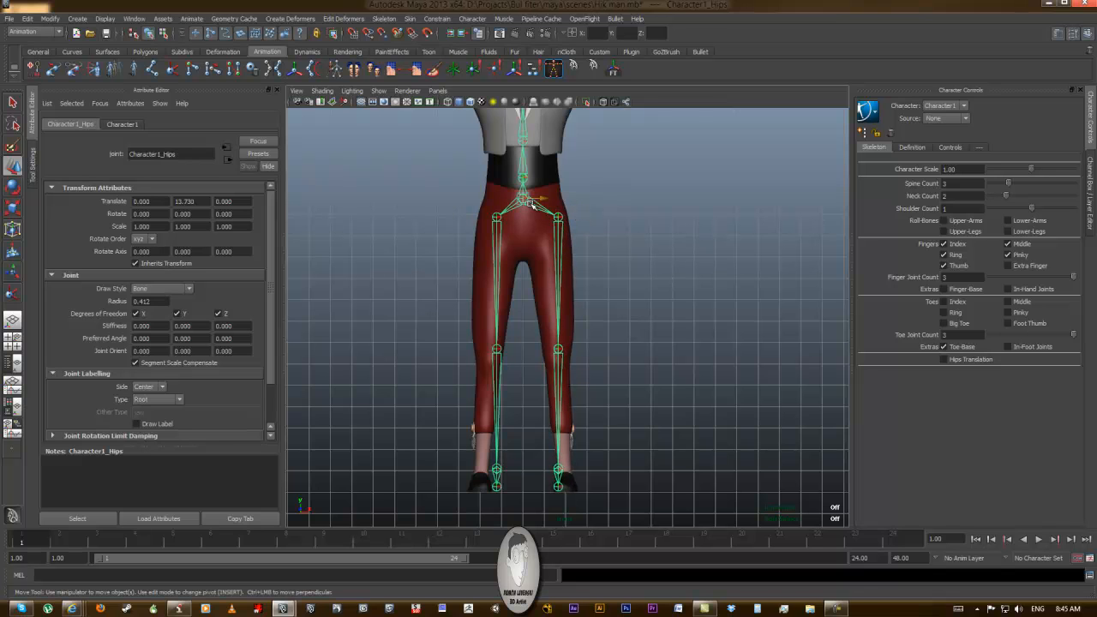
pyautogui.press('Insert')
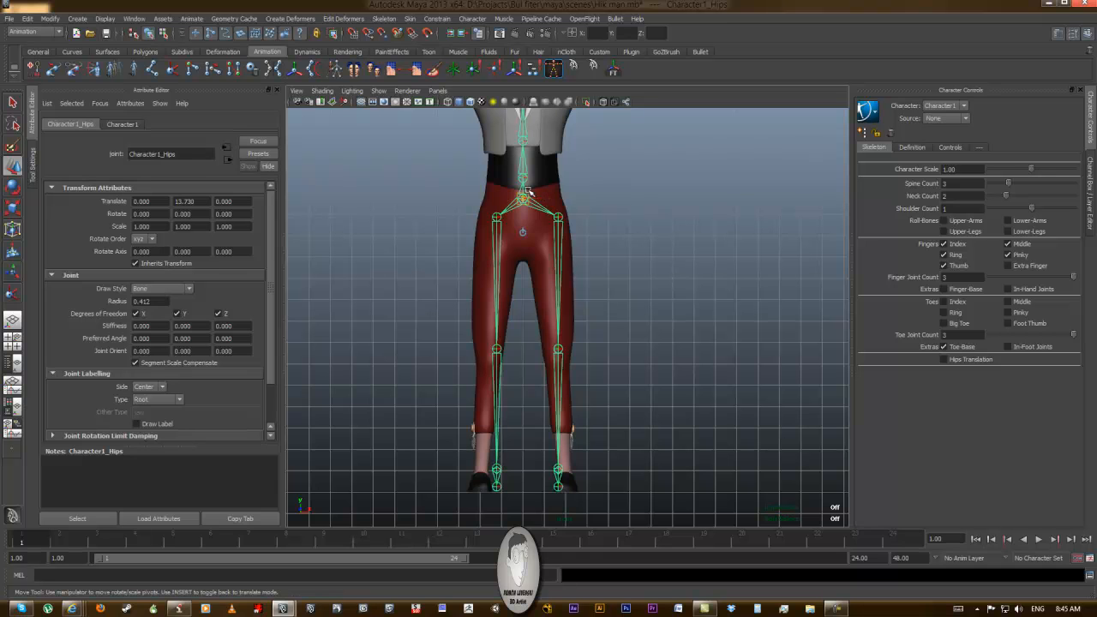
pyautogui.moveTo(524, 187); pyautogui.dragTo(522, 202)
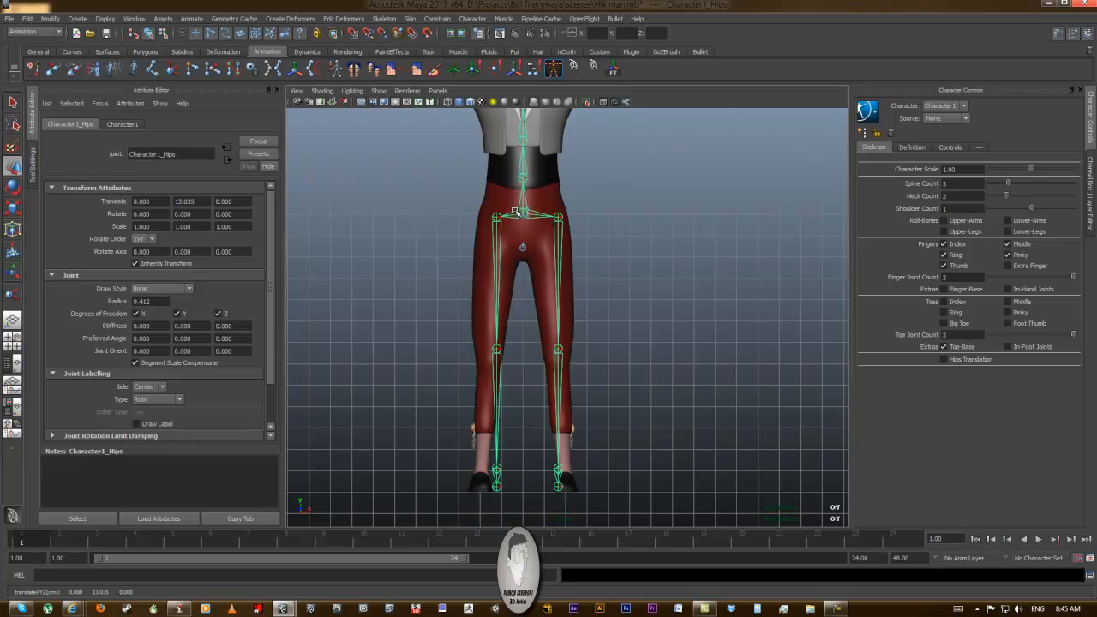
pyautogui.press('Insert')
# Move the Hips joint with the whole skeleton forward to a Translate Z of 0.420 in the side view
pyautogui.keyDown('alt'); pyautogui.moveTo(642, 340); pyautogui.dragTo(608, 283, button='right'); pyautogui.keyUp('alt')
pyautogui.press('space')
pyautogui.moveTo(614, 287); pyautogui.dragTo(701, 293)
pyautogui.keyDown('alt'); pyautogui.moveTo(590, 214); pyautogui.dragTo(540, 244, button='middle'); pyautogui.keyUp('alt')
pyautogui.keyDown('alt'); pyautogui.moveTo(631, 374); pyautogui.dragTo(605, 285, button='middle'); pyautogui.keyUp('alt')
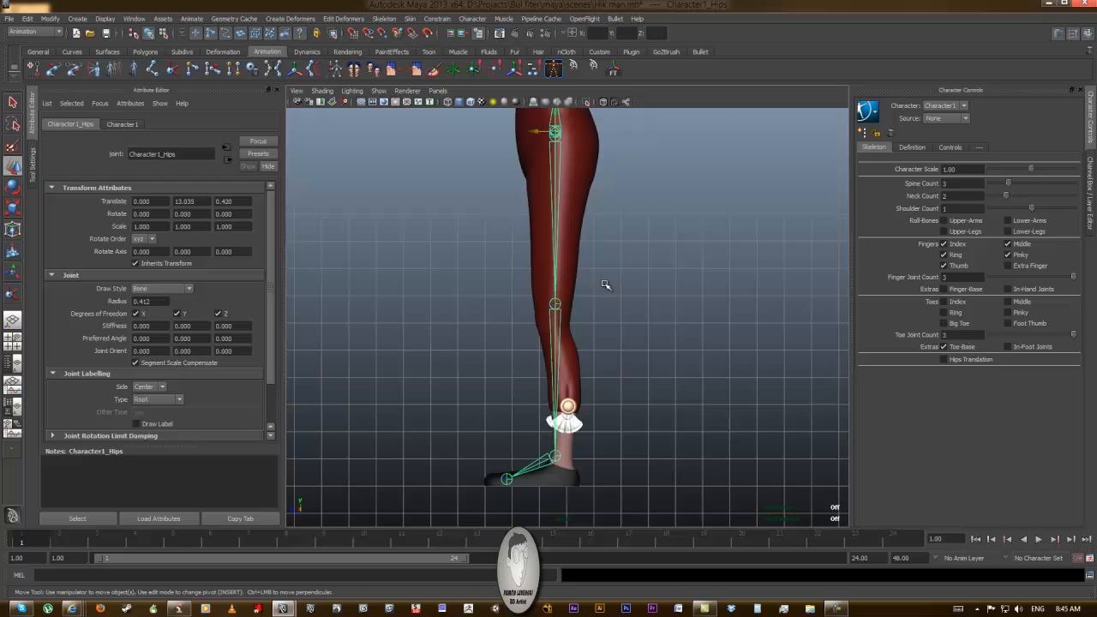
# Move the left knee joint forward to about 0.504 in Translate Z and adjust its height to match the knee
pyautogui.click(556, 306)
pyautogui.moveTo(536, 303)
pyautogui.mouseDown(button='middle')
pyautogui.moveTo(510, 305)
pyautogui.moveTo(525, 305)
pyautogui.mouseUp(button='middle')
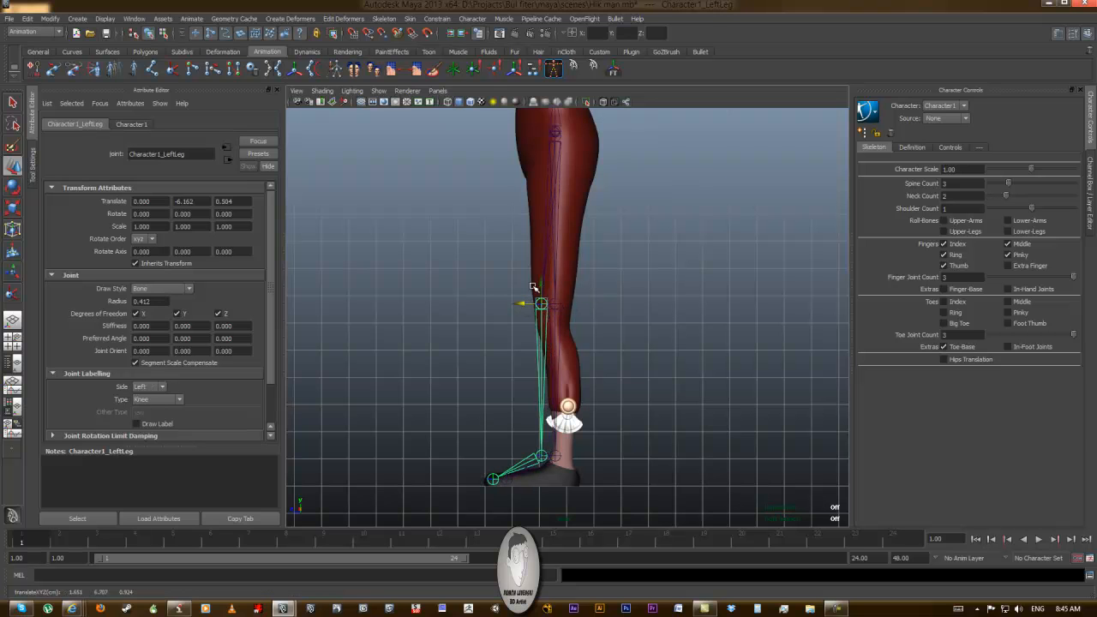
pyautogui.moveTo(541, 281); pyautogui.dragTo(541, 295)
# Fit the left ankle and toe joints to the shoe in the side view, and clear the selection
pyautogui.keyDown('alt'); pyautogui.moveTo(590, 365); pyautogui.dragTo(585, 234, button='middle'); pyautogui.keyUp('alt')
pyautogui.click(537, 343)
pyautogui.moveTo(537, 343); pyautogui.dragTo(540, 339, button='middle')
pyautogui.click(509, 361)
pyautogui.moveTo(509, 343); pyautogui.dragTo(511, 332)
pyautogui.click(647, 317)
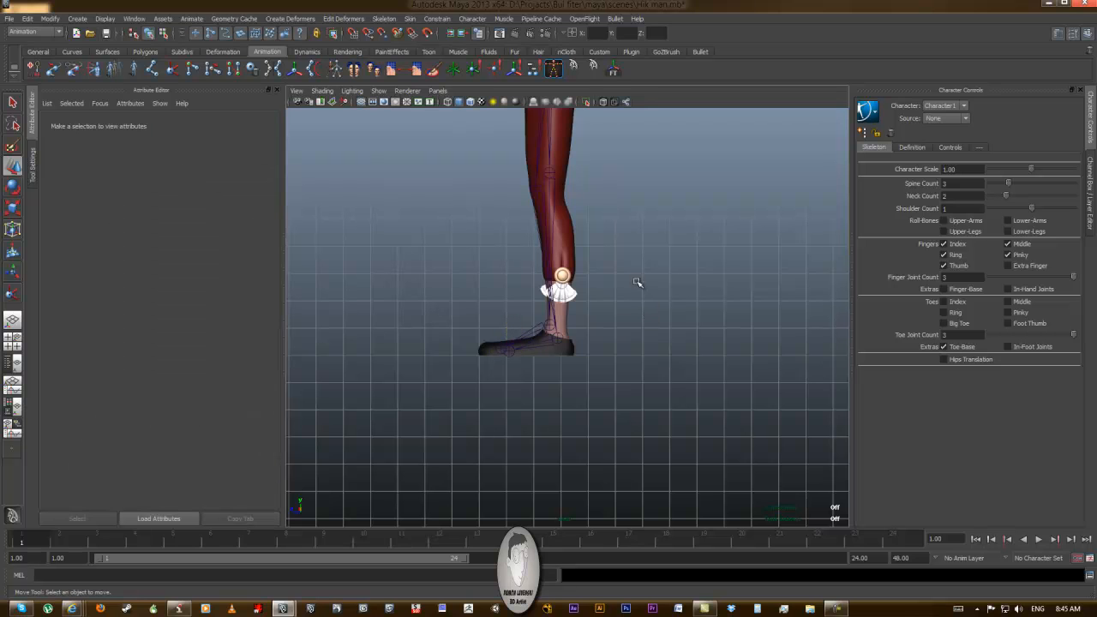
# In the perspective view, move the left foot joint outward to a Translate X of 0.259
pyautogui.press('space')
pyautogui.moveTo(647, 268); pyautogui.dragTo(596, 283)
pyautogui.keyDown('alt'); pyautogui.moveTo(596, 283); pyautogui.dragTo(685, 308, button='right'); pyautogui.keyUp('alt')
pyautogui.keyDown('alt'); pyautogui.moveTo(686, 308); pyautogui.dragTo(605, 372); pyautogui.keyUp('alt')
pyautogui.keyDown('alt'); pyautogui.moveTo(605, 373); pyautogui.dragTo(636, 316, button='middle'); pyautogui.keyUp('alt')
pyautogui.click(571, 387)
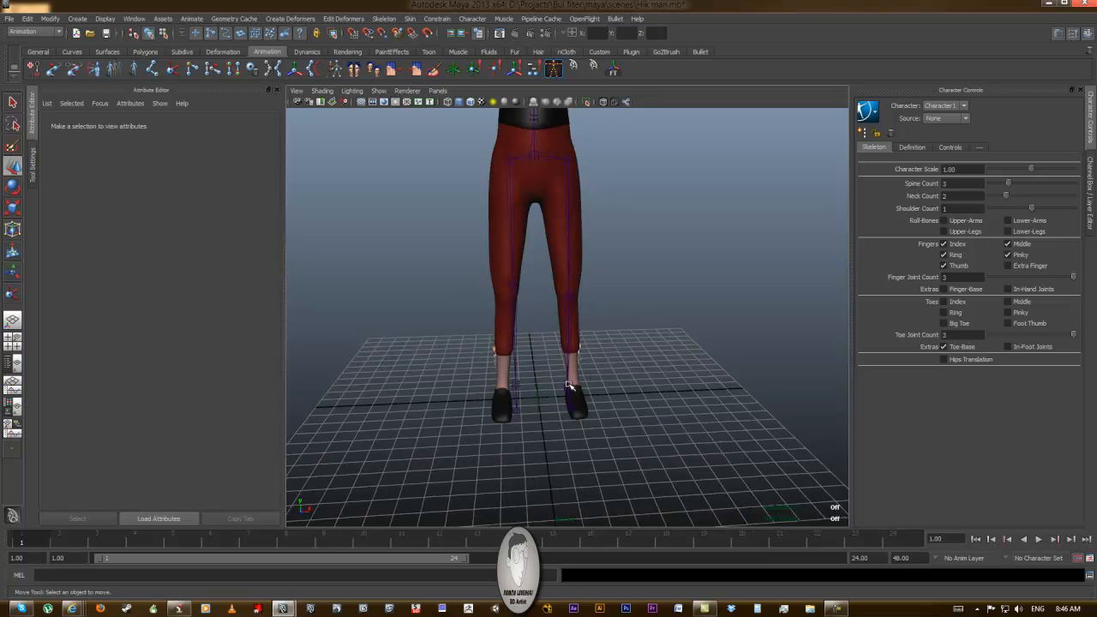
pyautogui.press('w')
pyautogui.moveTo(586, 388); pyautogui.dragTo(593, 388)
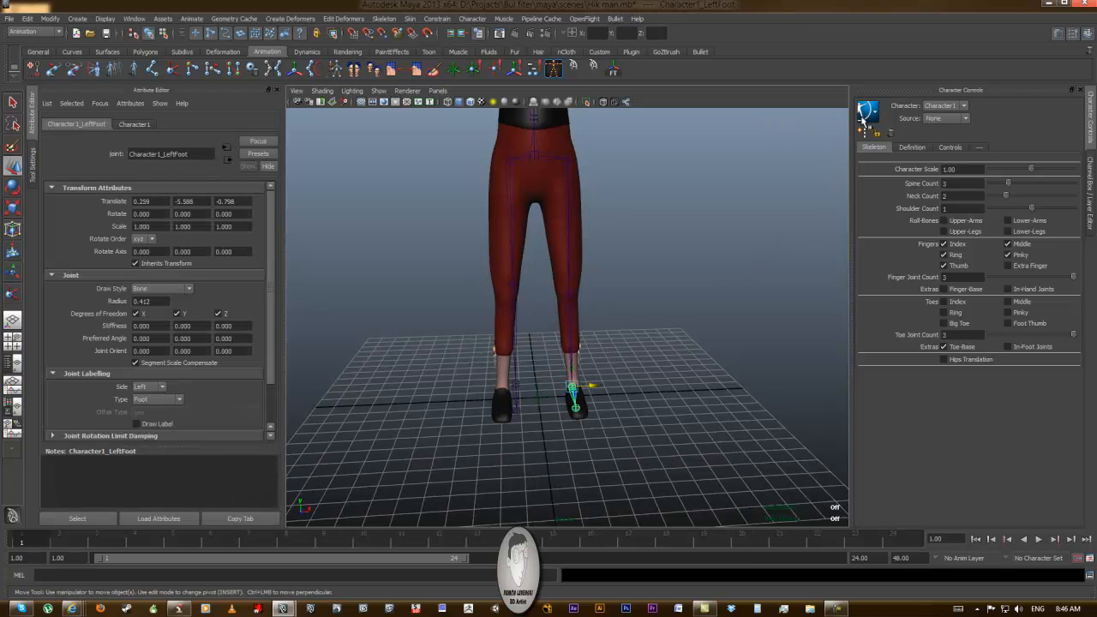
# Detach the character's Skeleton editing commands as a floating menu beside the model
pyautogui.keyDown('alt'); pyautogui.moveTo(629, 247); pyautogui.dragTo(628, 293, button='middle'); pyautogui.keyUp('alt')
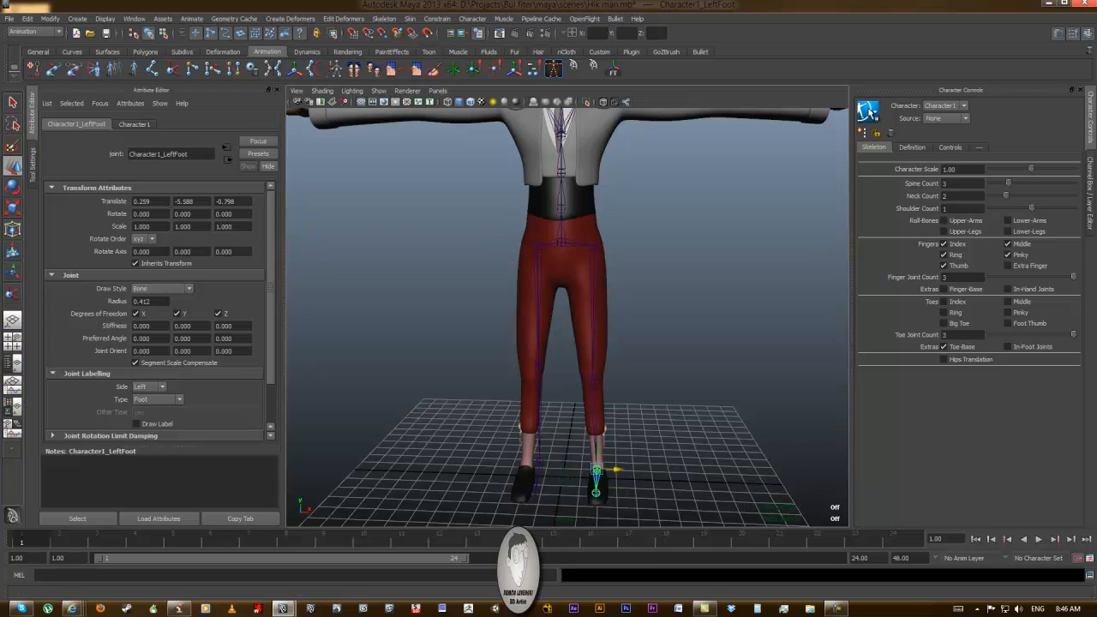
pyautogui.click(869, 111)
pyautogui.moveTo(887, 138)
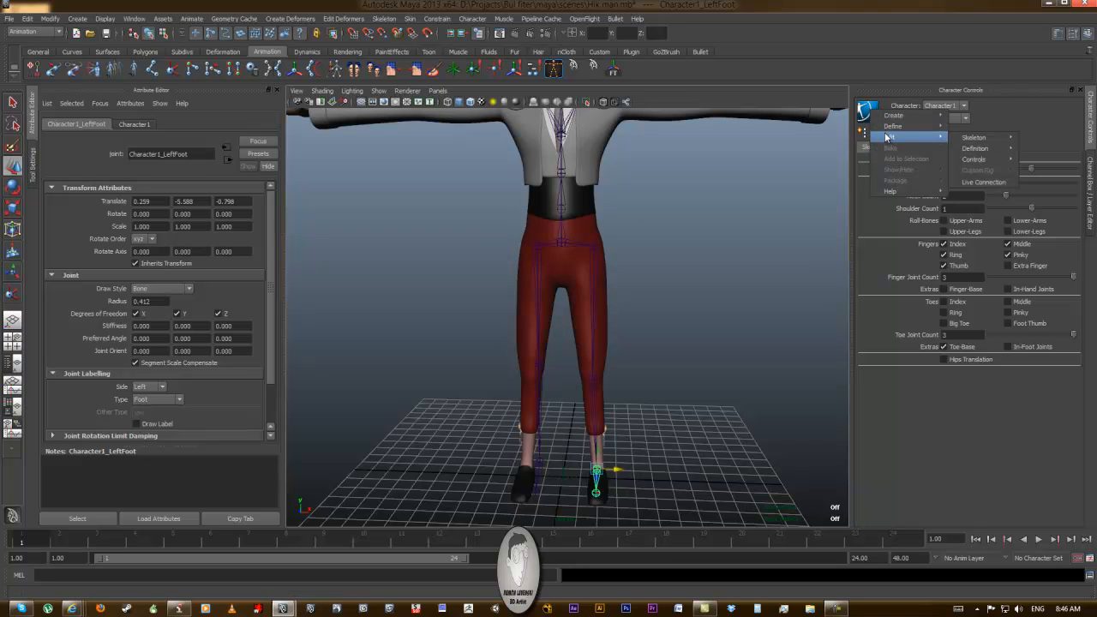
pyautogui.moveTo(977, 160)
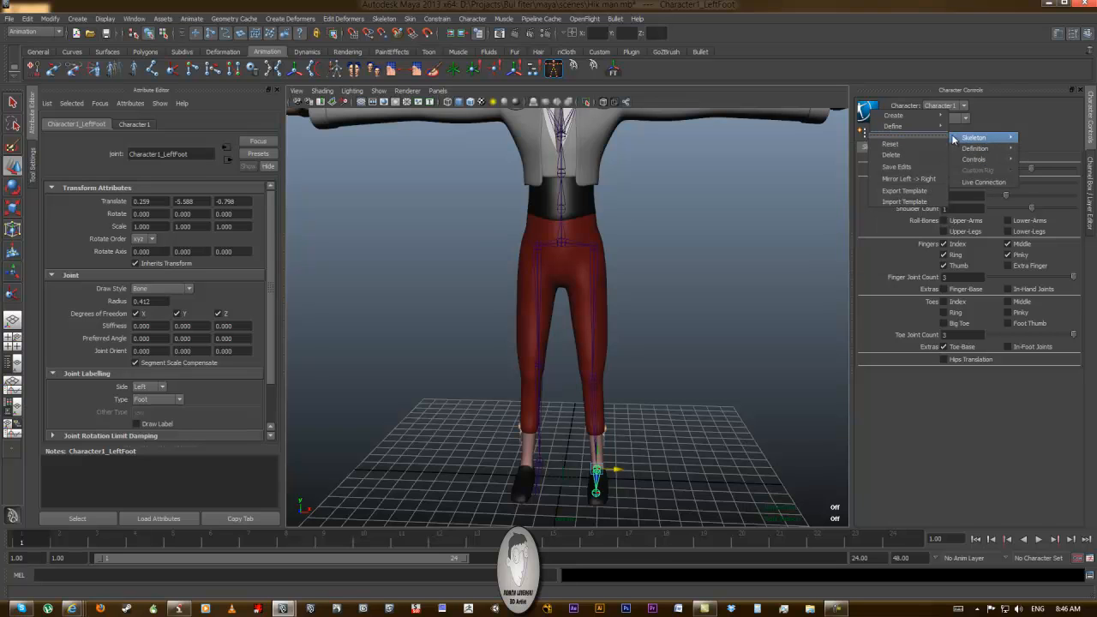
pyautogui.click(924, 135)
pyautogui.moveTo(912, 125); pyautogui.dragTo(759, 151)
pyautogui.click(863, 108)
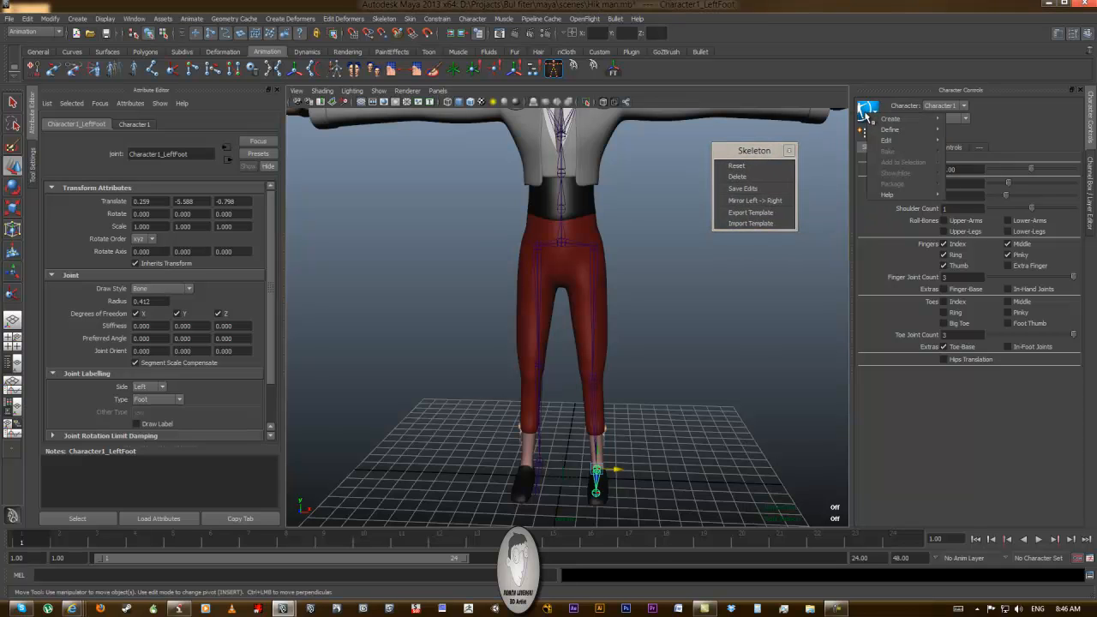
pyautogui.moveTo(882, 118)
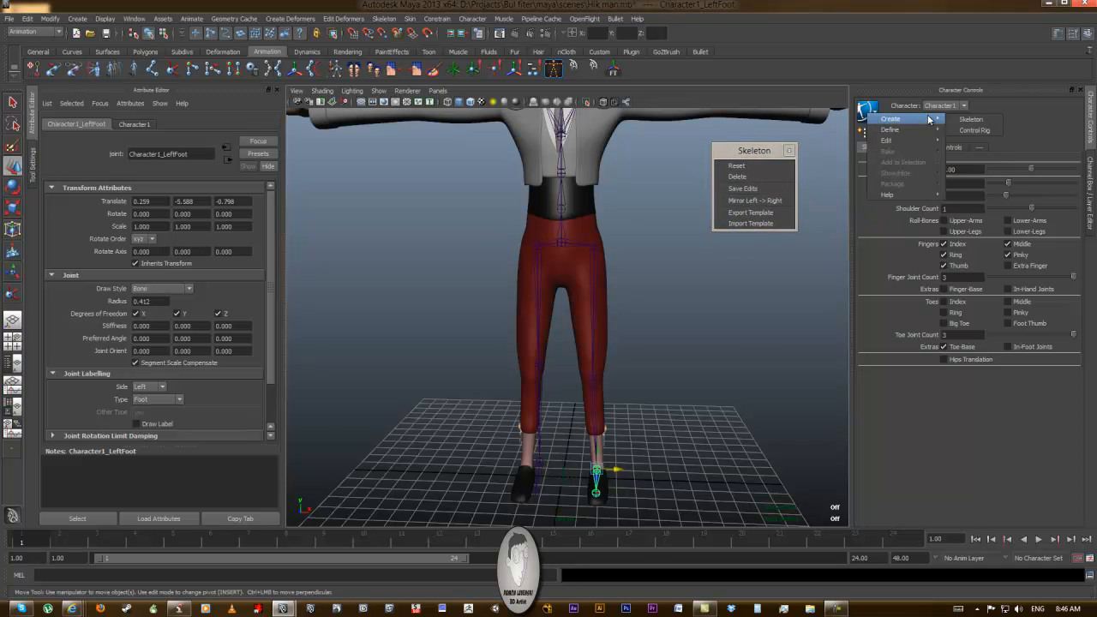
pyautogui.moveTo(919, 130)
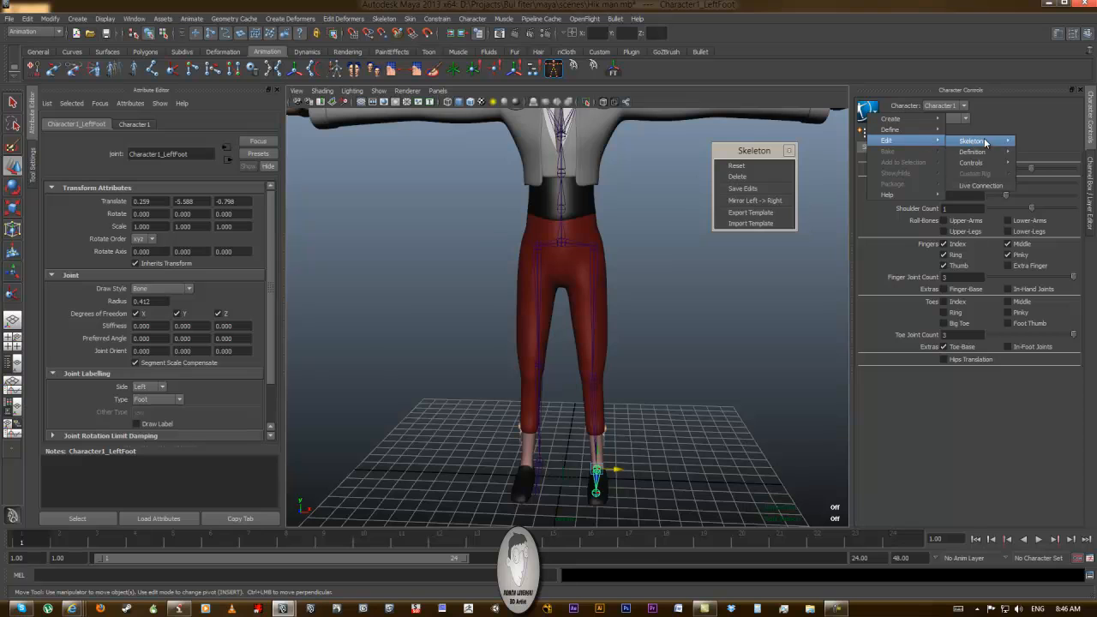
pyautogui.moveTo(985, 143)
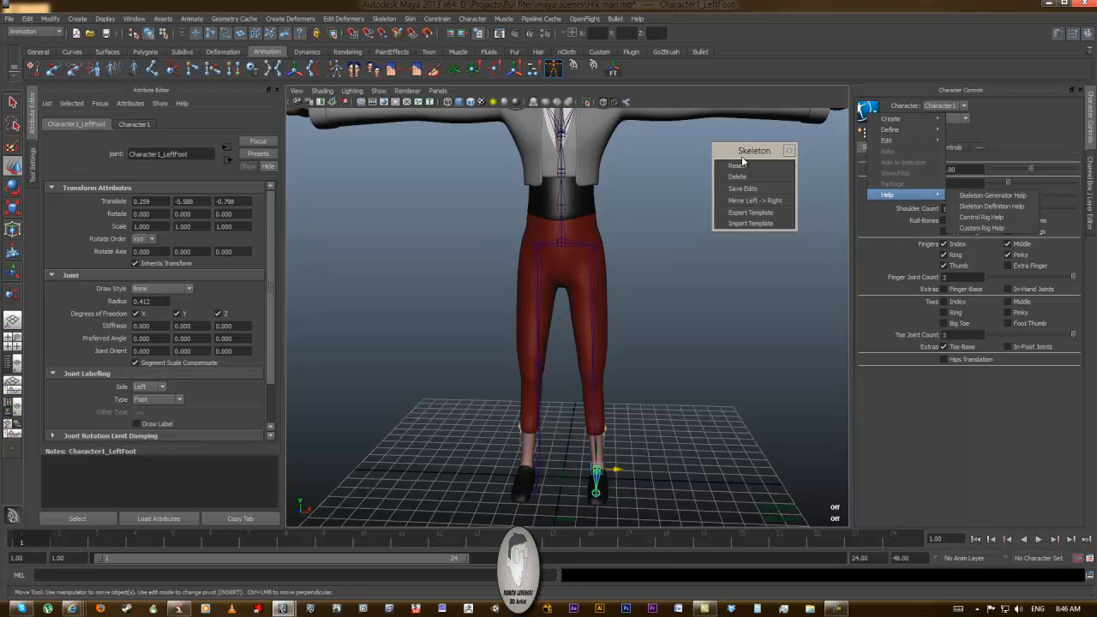
pyautogui.click(743, 158)
# Save the skeleton edits and try to mirror the joints from left to right with the left hip joint selected
pyautogui.click(743, 189)
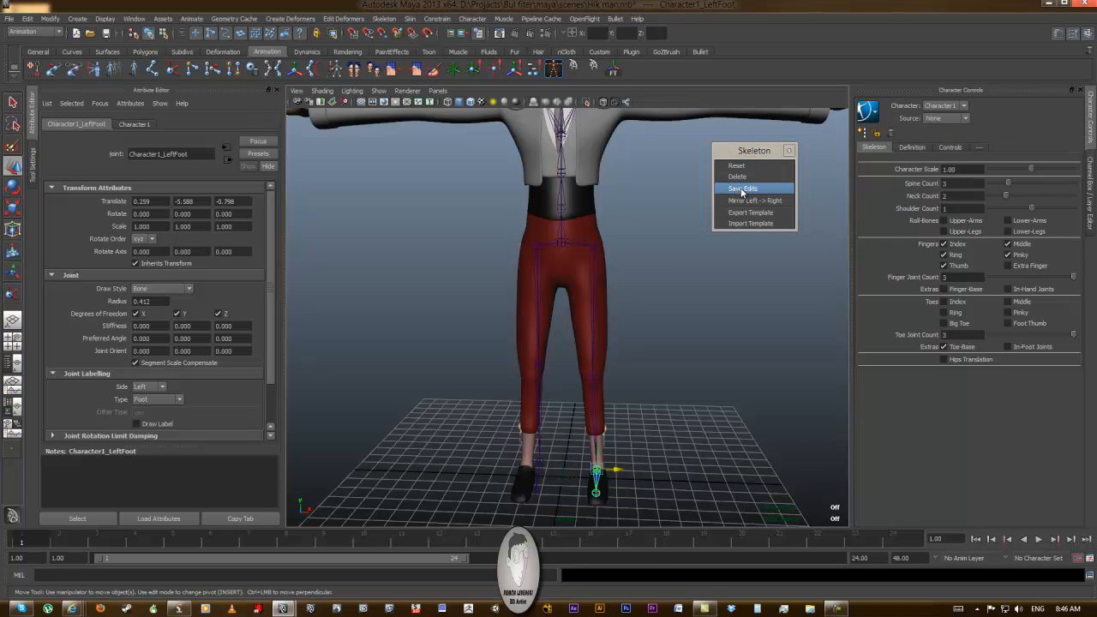
pyautogui.keyDown('alt'); pyautogui.moveTo(663, 282); pyautogui.dragTo(634, 299); pyautogui.keyUp('alt')
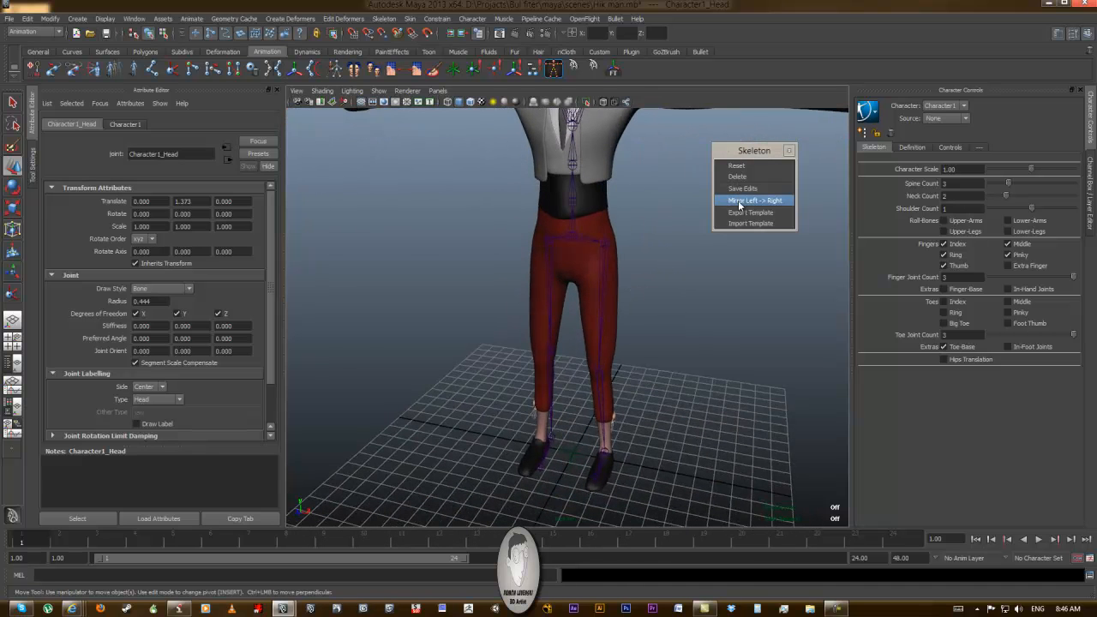
pyautogui.click(609, 245)
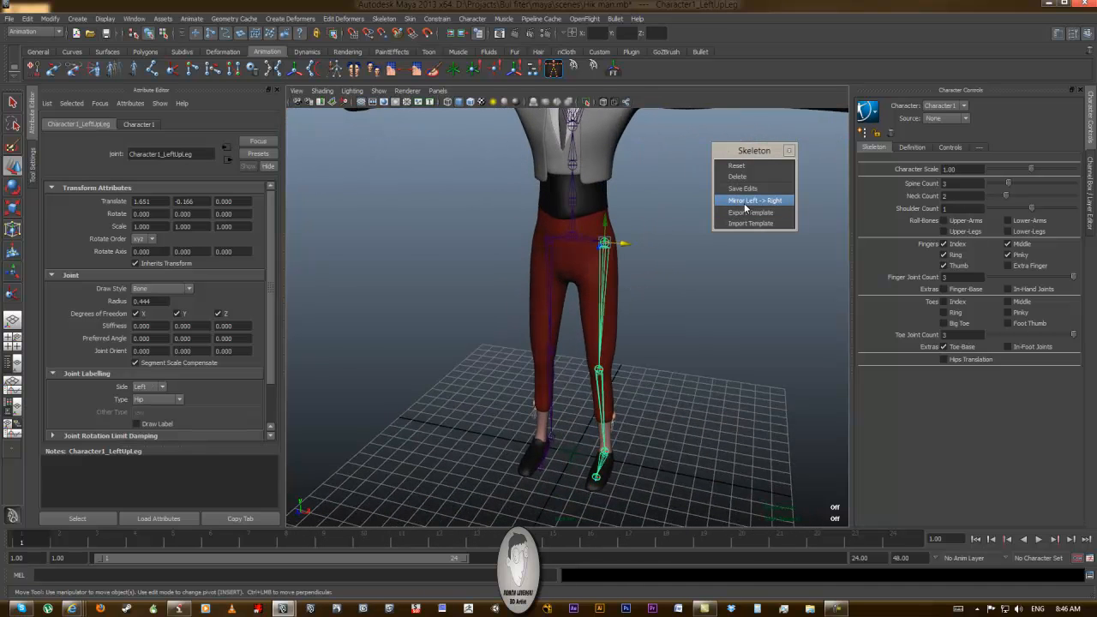
pyautogui.click(745, 203)
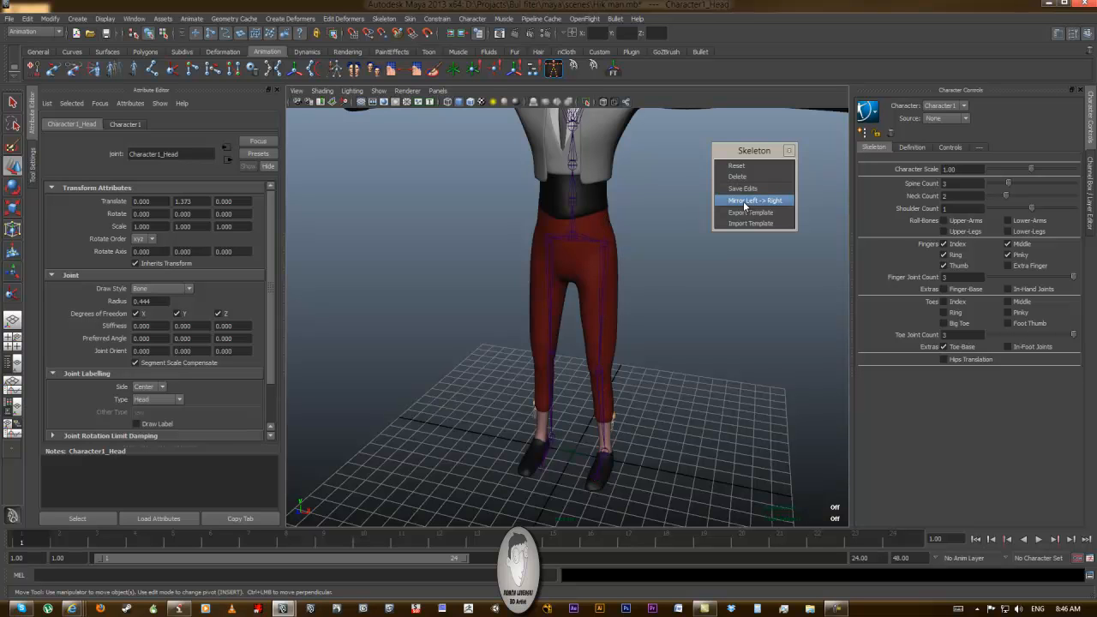
# Try the left-to-right mirror again with the Hips joint selected, and check the right hip joint
pyautogui.keyDown('alt'); pyautogui.moveTo(556, 276); pyautogui.dragTo(585, 270); pyautogui.keyUp('alt')
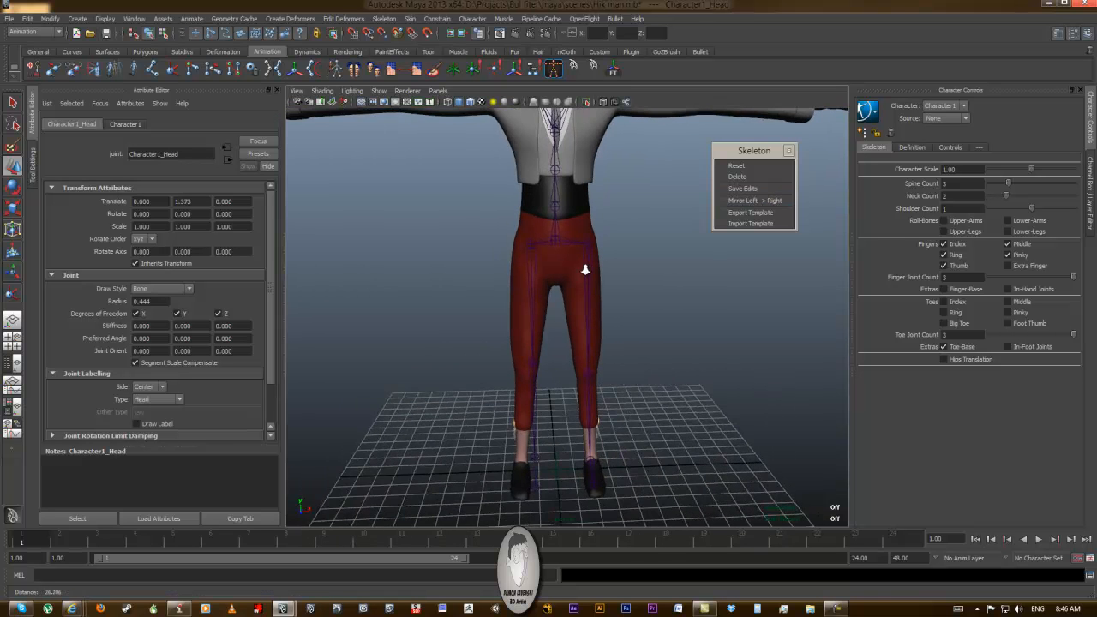
pyautogui.keyDown('alt'); pyautogui.moveTo(585, 270); pyautogui.dragTo(640, 275, button='right'); pyautogui.keyUp('alt')
pyautogui.click(550, 236)
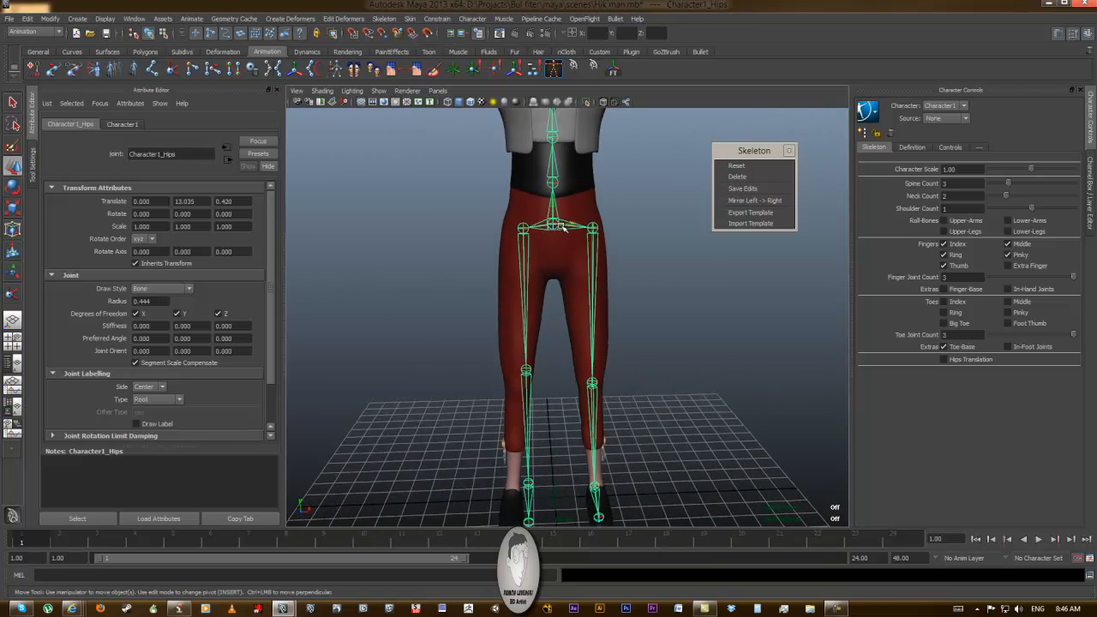
pyautogui.click(745, 202)
pyautogui.keyDown('alt'); pyautogui.moveTo(616, 229); pyautogui.dragTo(593, 223); pyautogui.keyUp('alt')
pyautogui.keyDown('alt'); pyautogui.moveTo(591, 220); pyautogui.dragTo(599, 252, button='middle'); pyautogui.keyUp('alt')
pyautogui.click(535, 277)
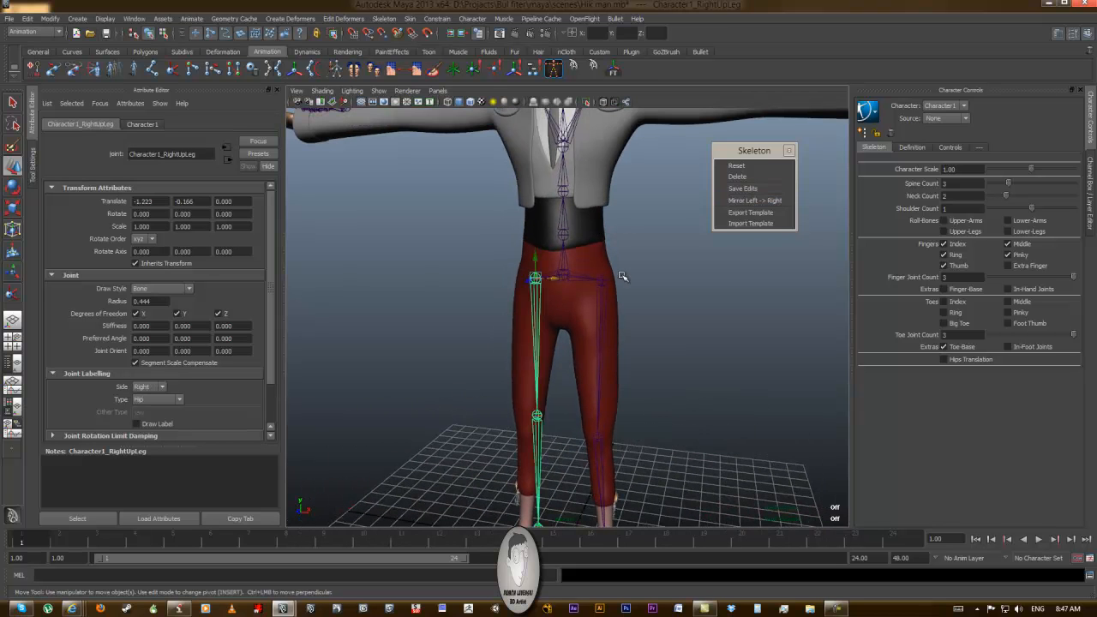
pyautogui.keyDown('alt'); pyautogui.moveTo(620, 277); pyautogui.dragTo(626, 271); pyautogui.keyUp('alt')
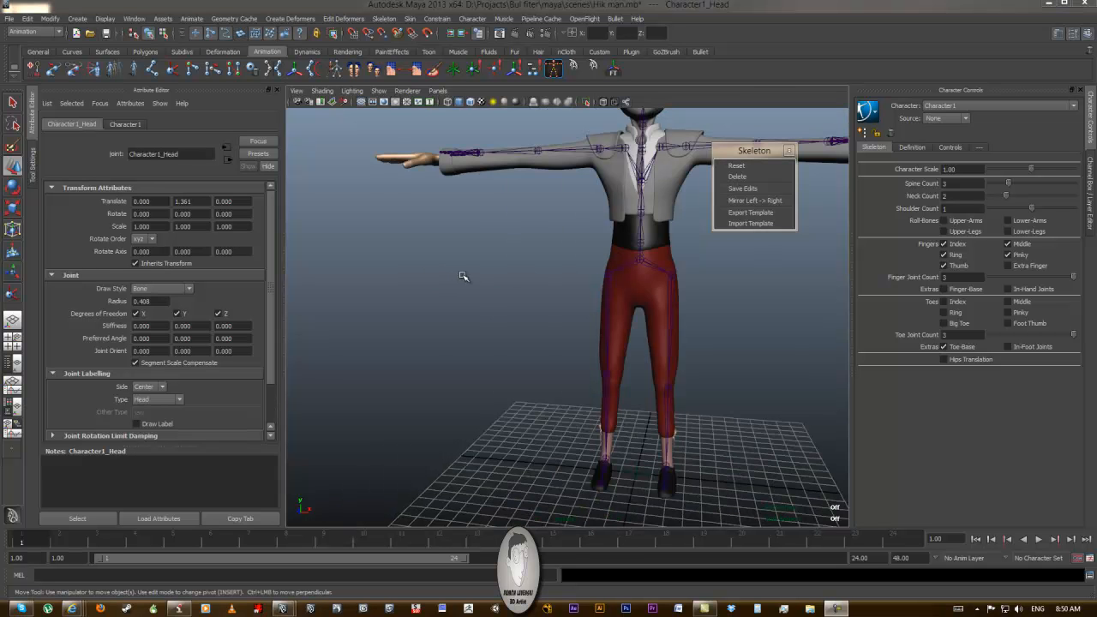
# Select the left hip joint, save the skeleton edits and lock the character definition
pyautogui.keyDown('alt'); pyautogui.moveTo(462, 276); pyautogui.dragTo(562, 329); pyautogui.keyUp('alt')
pyautogui.click(533, 327)
pyautogui.click(656, 318)
pyautogui.keyDown('alt'); pyautogui.moveTo(591, 334); pyautogui.dragTo(591, 302, button='middle'); pyautogui.keyUp('alt')
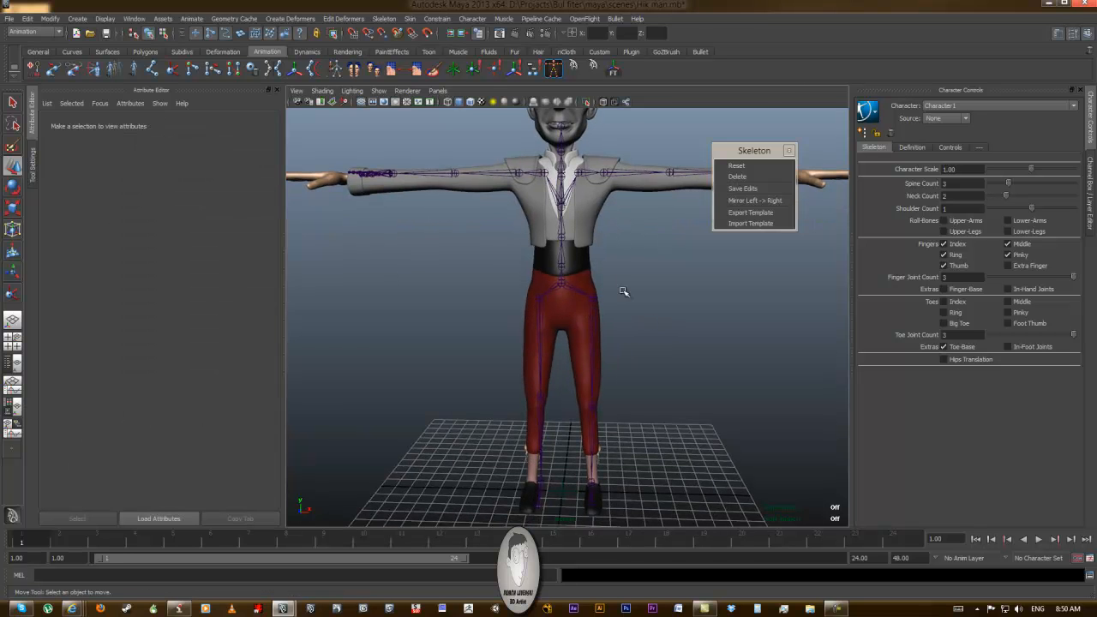
pyautogui.keyDown('alt'); pyautogui.moveTo(600, 358); pyautogui.dragTo(612, 284); pyautogui.keyUp('alt')
pyautogui.keyDown('alt'); pyautogui.moveTo(612, 272); pyautogui.dragTo(607, 285, button='middle'); pyautogui.keyUp('alt')
pyautogui.click(586, 313)
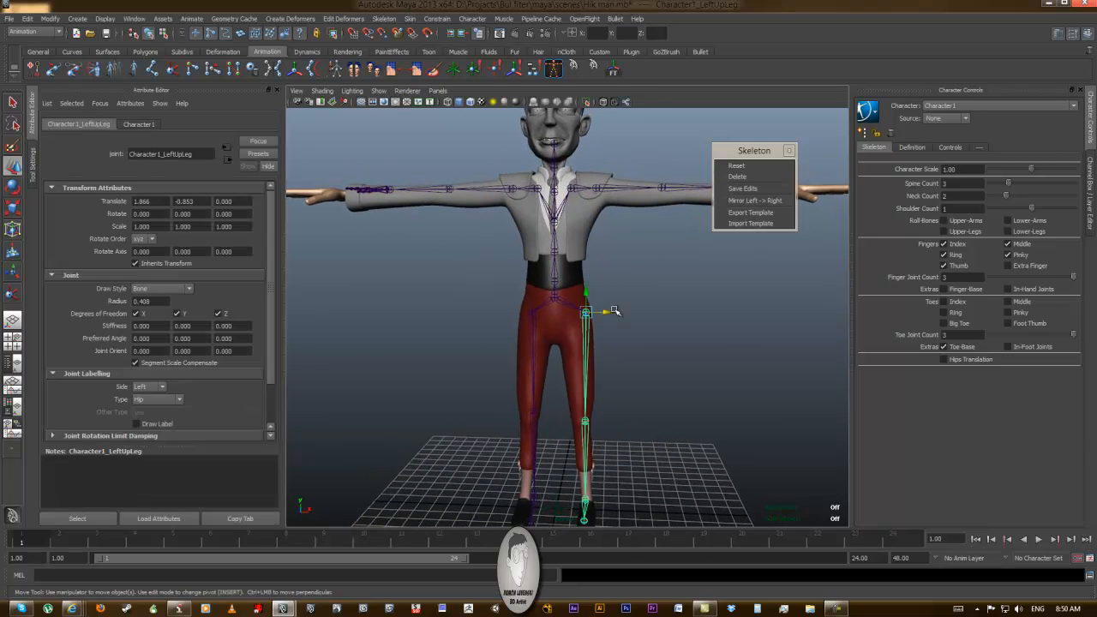
pyautogui.click(742, 189)
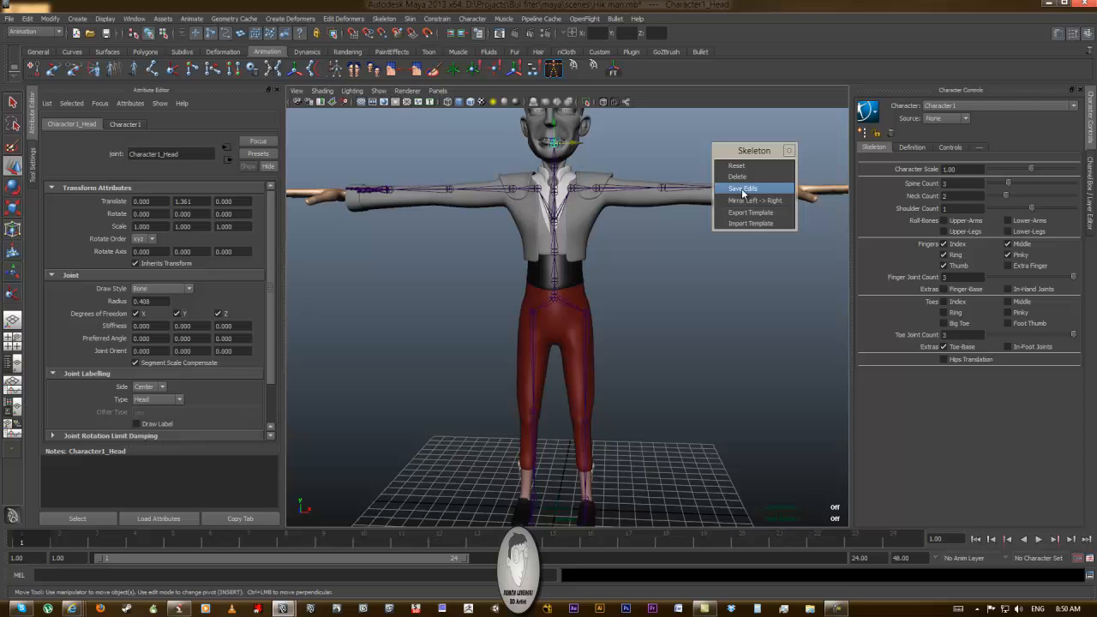
pyautogui.click(877, 133)
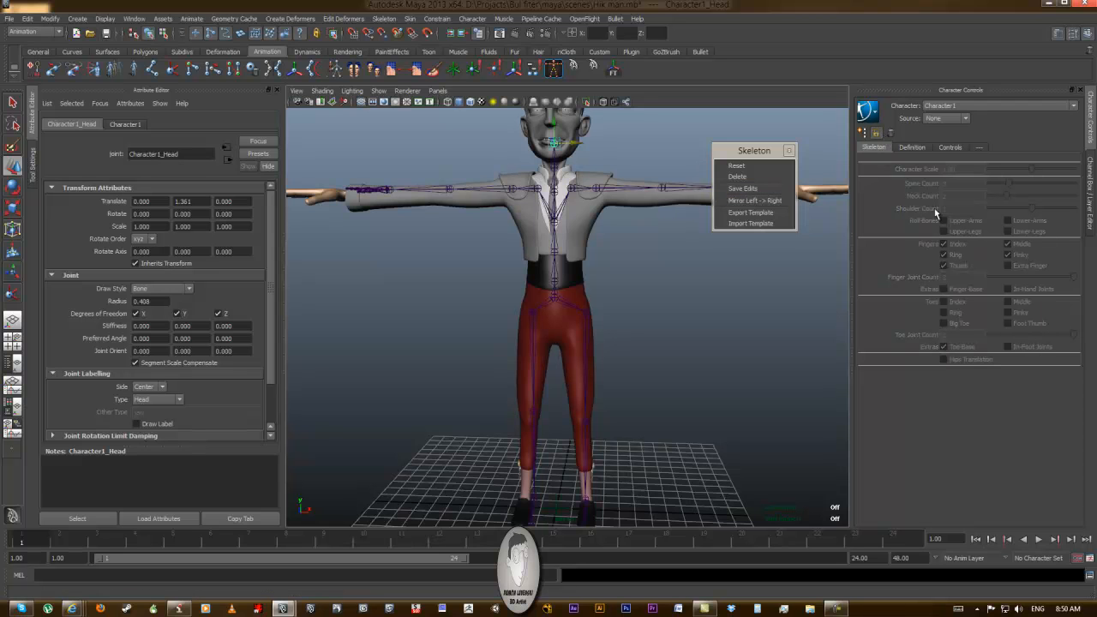
# Mirror the joints from left to right, and check the arm and leg joints with the left arm joint selected
pyautogui.click(768, 202)
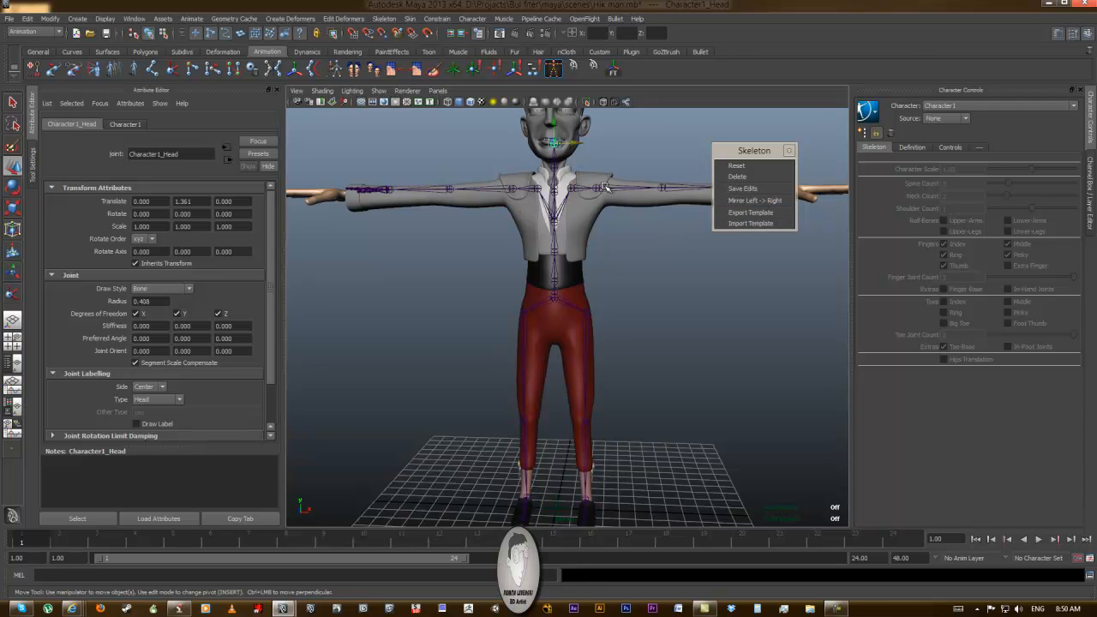
pyautogui.keyDown('alt'); pyautogui.moveTo(615, 219); pyautogui.dragTo(583, 288, button='middle'); pyautogui.keyUp('alt')
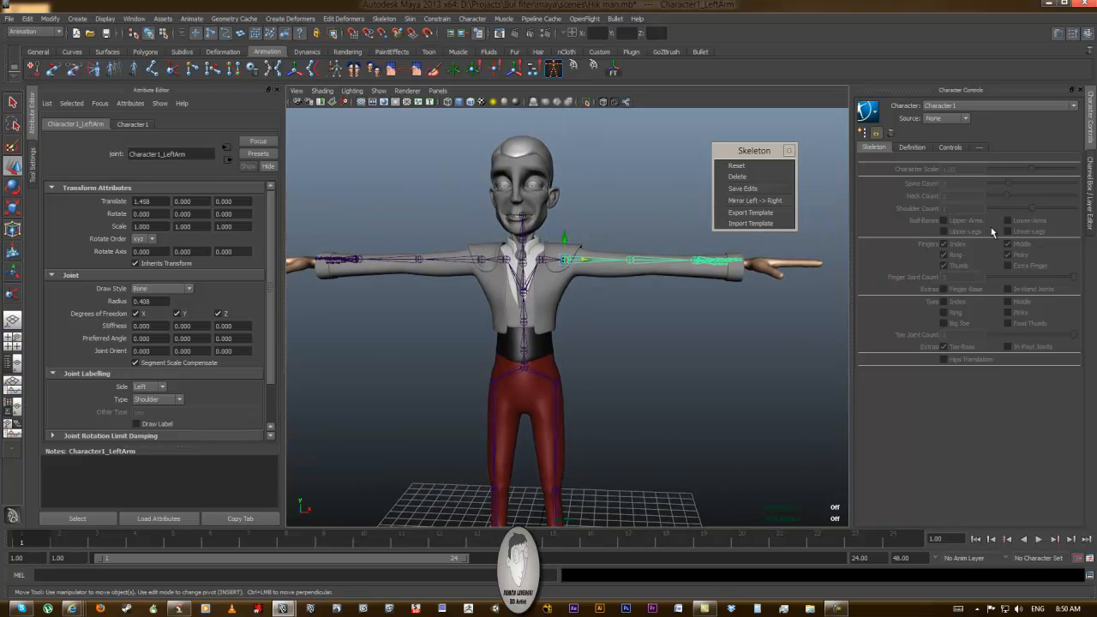
pyautogui.keyDown('alt'); pyautogui.moveTo(651, 292); pyautogui.dragTo(634, 228); pyautogui.keyUp('alt')
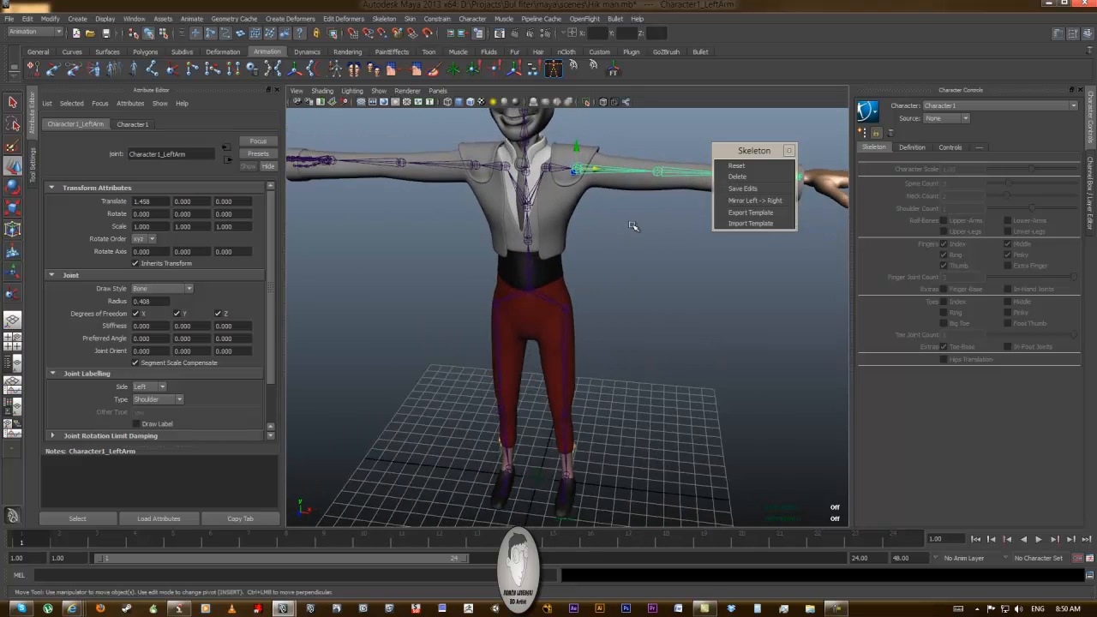
pyautogui.keyDown('alt'); pyautogui.moveTo(634, 228); pyautogui.dragTo(635, 267, button='middle'); pyautogui.keyUp('alt')
pyautogui.keyDown('alt'); pyautogui.moveTo(635, 267); pyautogui.dragTo(663, 272, button='right'); pyautogui.keyUp('alt')
pyautogui.keyDown('alt'); pyautogui.moveTo(603, 242); pyautogui.dragTo(657, 265, button='middle'); pyautogui.keyUp('alt')
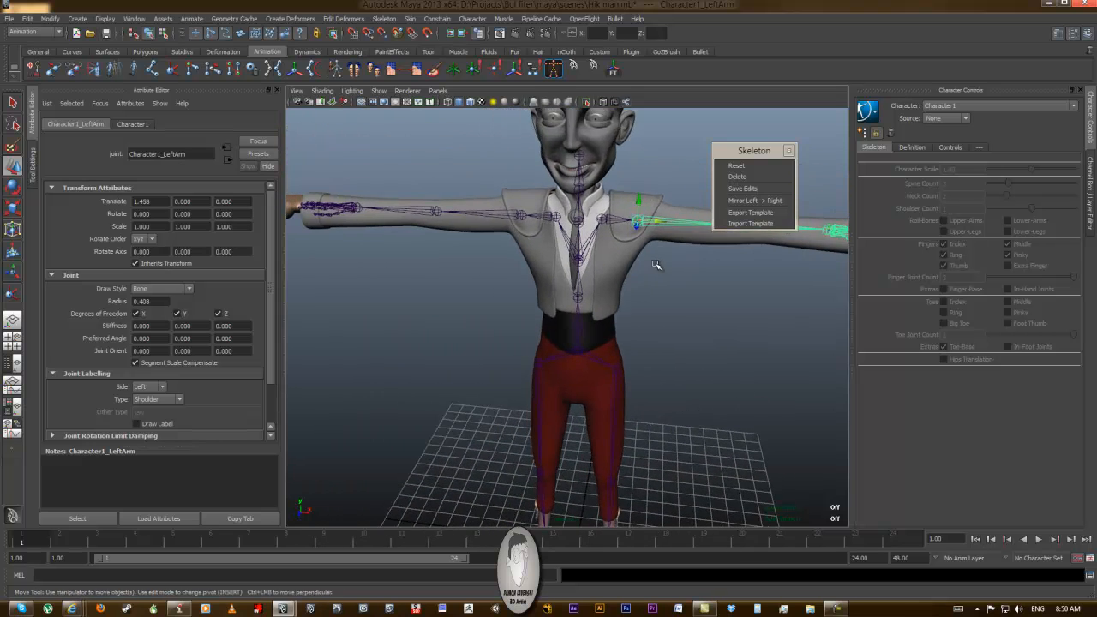
pyautogui.keyDown('alt'); pyautogui.moveTo(641, 254); pyautogui.dragTo(616, 248); pyautogui.keyUp('alt')
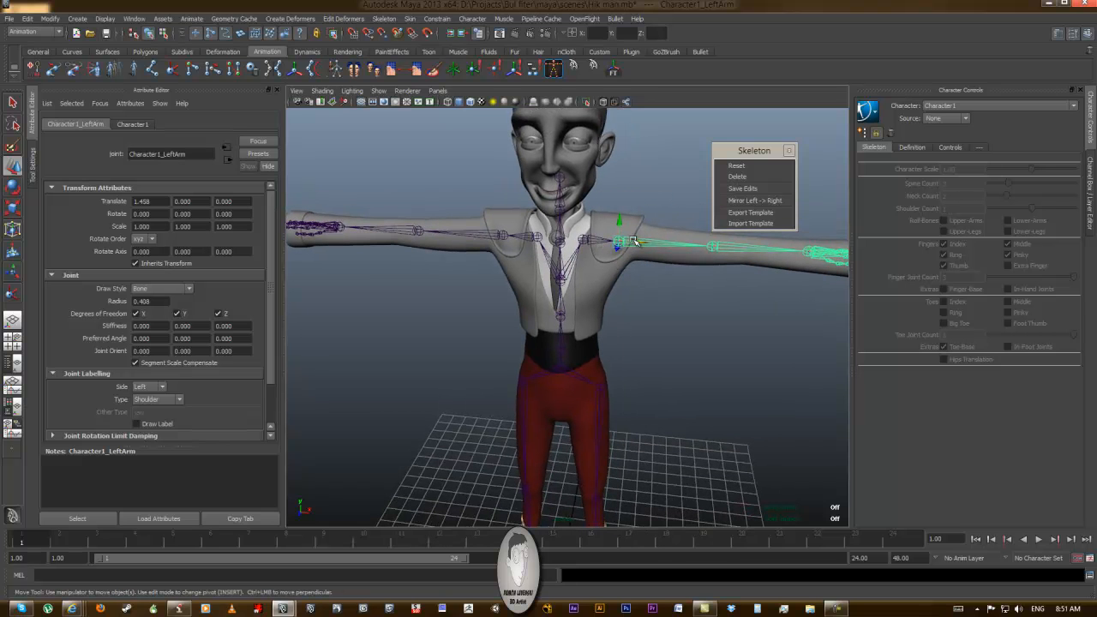
# Fit the left arm, forearm and hand joints to the model's shoulder, elbow and wrist in the front view
pyautogui.press('space')
pyautogui.moveTo(649, 264); pyautogui.dragTo(653, 292)
pyautogui.keyDown('alt'); pyautogui.moveTo(683, 239); pyautogui.dragTo(639, 279, button='middle'); pyautogui.keyUp('alt')
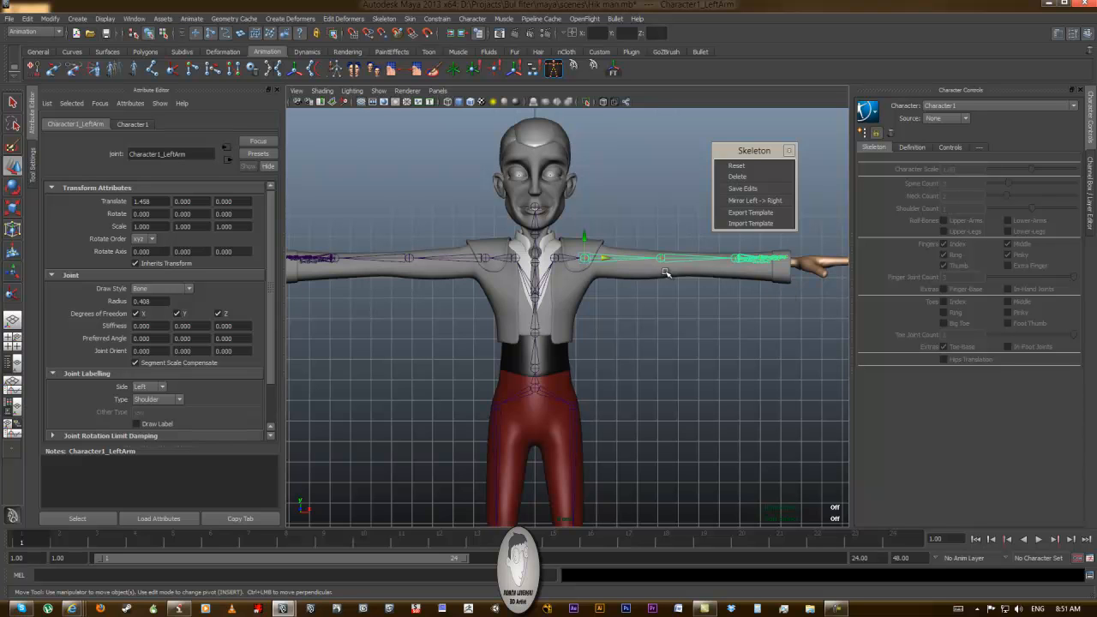
pyautogui.moveTo(583, 258); pyautogui.dragTo(602, 254)
pyautogui.click(676, 258)
pyautogui.click(752, 264)
pyautogui.moveTo(752, 264); pyautogui.dragTo(797, 264)
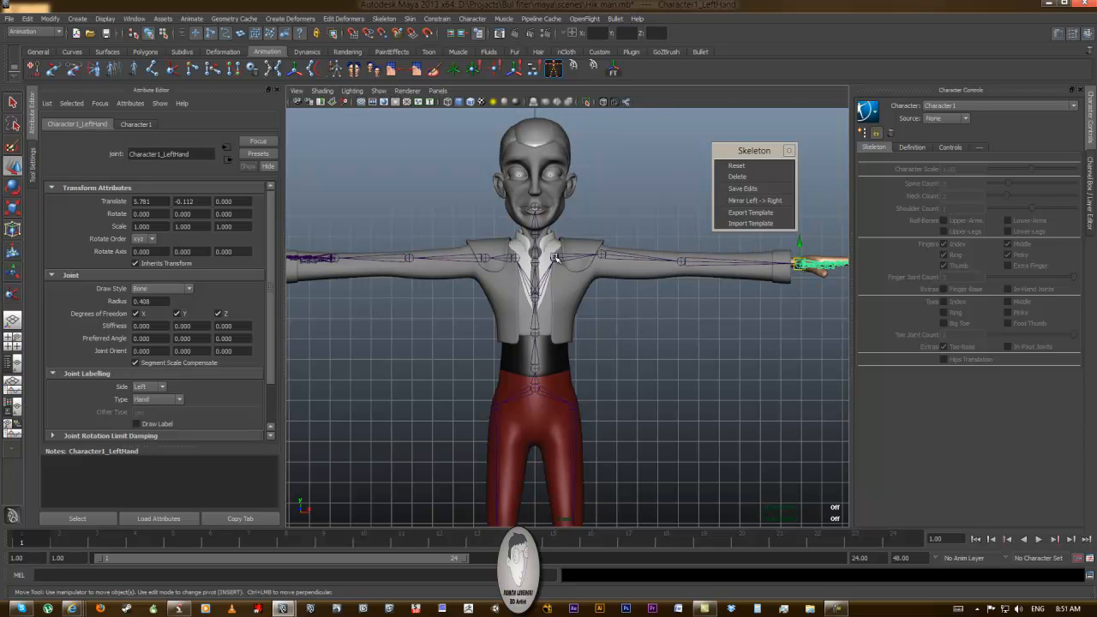
pyautogui.click(556, 258)
pyautogui.click(603, 255)
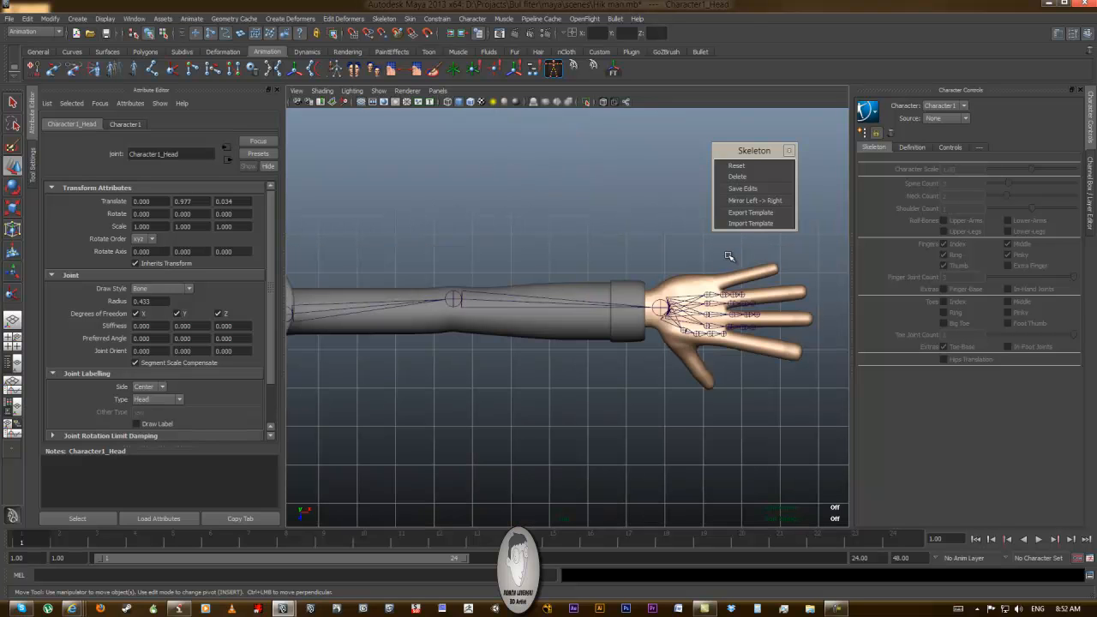
# Lower the left shoulder joint slightly in the front view and mirror the joints from left to right
pyautogui.press('space')
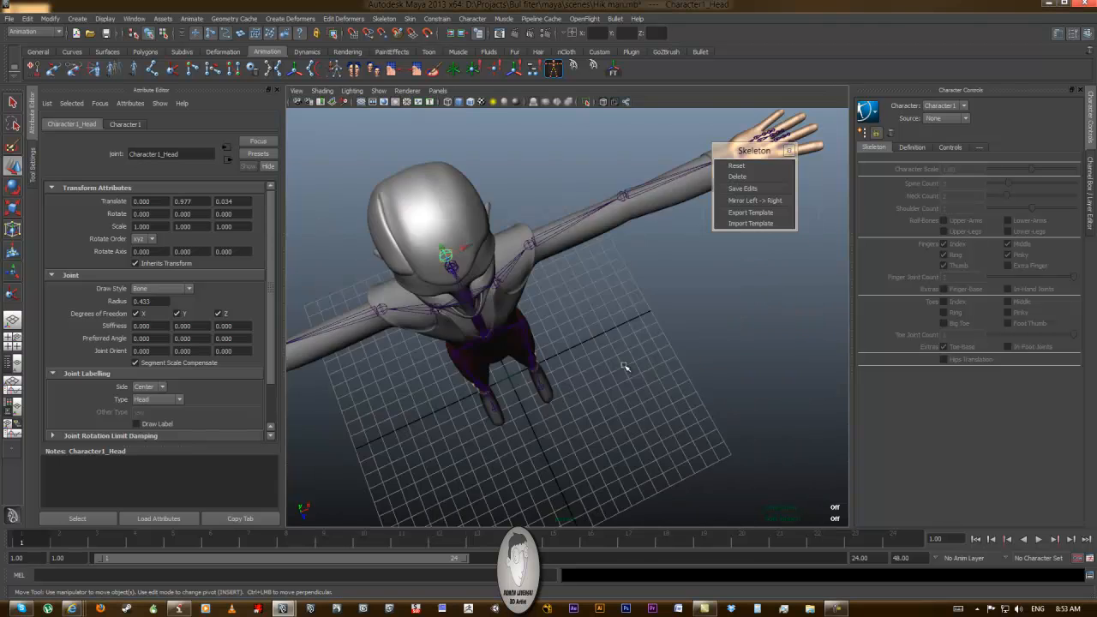
pyautogui.keyDown('alt'); pyautogui.moveTo(626, 367); pyautogui.dragTo(630, 336); pyautogui.keyUp('alt')
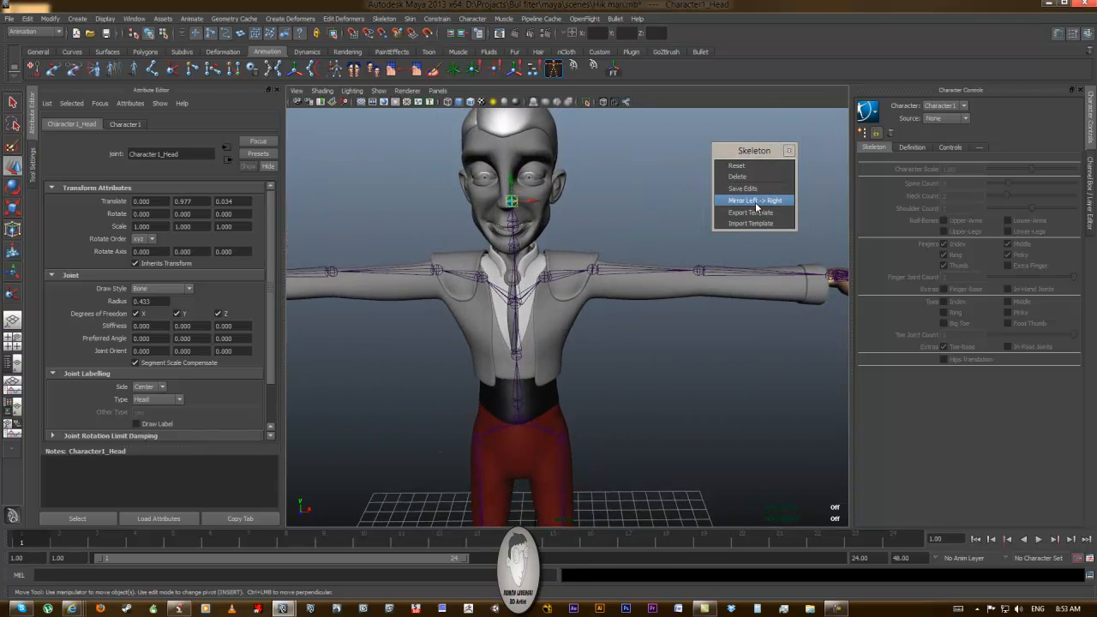
pyautogui.keyDown('alt'); pyautogui.moveTo(629, 333); pyautogui.dragTo(649, 347, button='middle'); pyautogui.keyUp('alt')
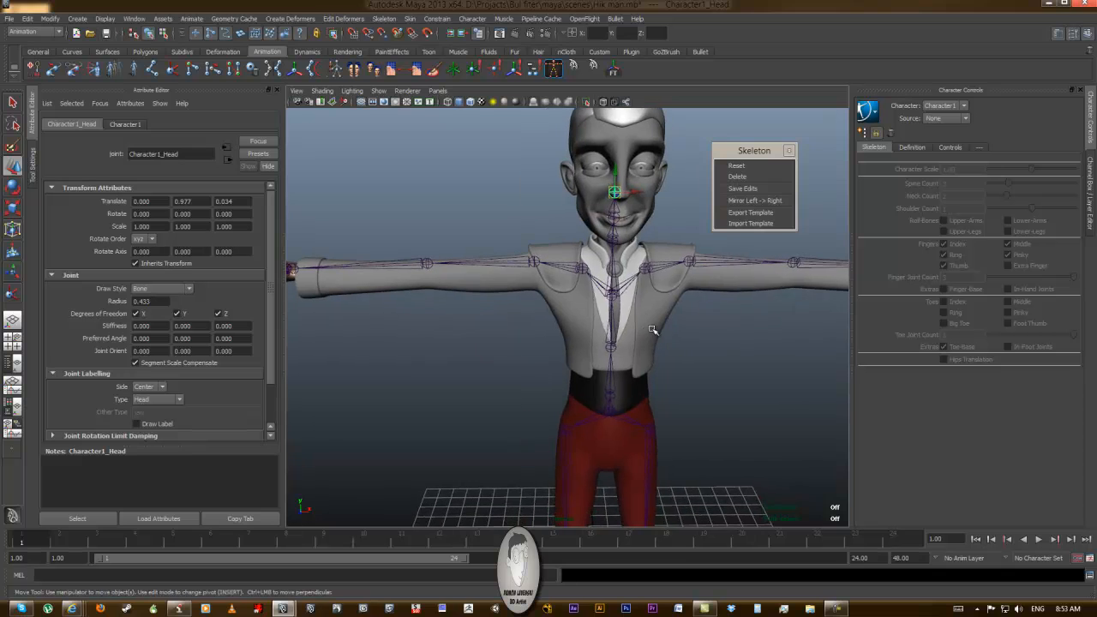
pyautogui.scroll(-3, 649, 358)
pyautogui.keyDown('alt'); pyautogui.moveTo(648, 333); pyautogui.dragTo(686, 343, button='right'); pyautogui.keyUp('alt')
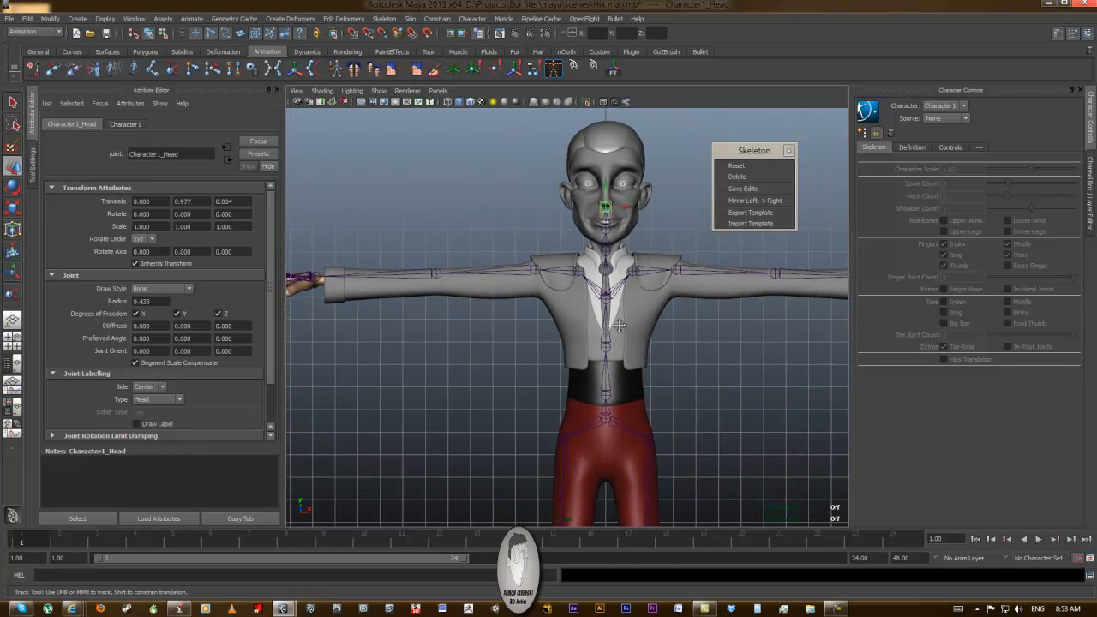
pyautogui.keyDown('alt'); pyautogui.moveTo(652, 283); pyautogui.dragTo(674, 290, button='middle'); pyautogui.keyUp('alt')
pyautogui.click(654, 278)
pyautogui.moveTo(652, 259); pyautogui.dragTo(654, 270)
pyautogui.press('f')
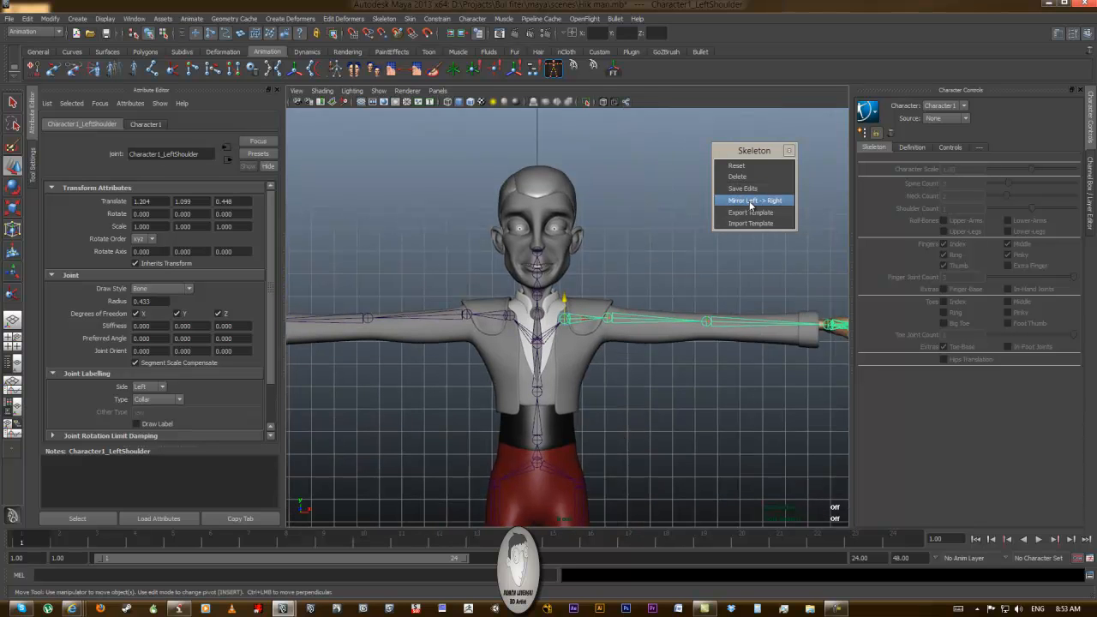
pyautogui.click(752, 205)
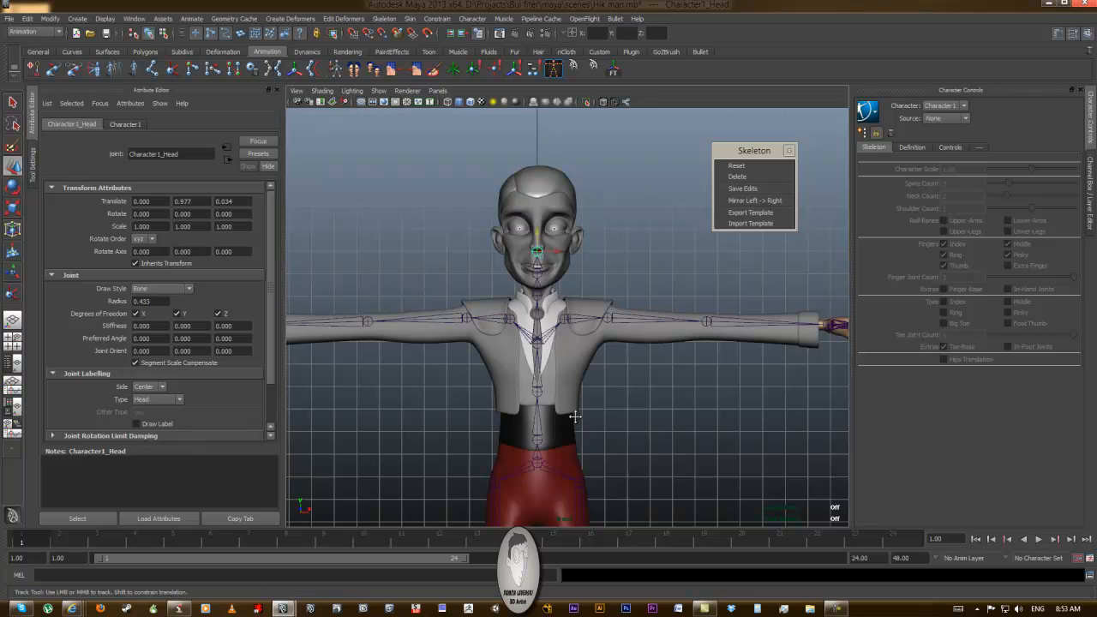
# Move the base joints of the left pinky and ring fingers onto their knuckles in the top view
pyautogui.keyDown('alt'); pyautogui.moveTo(576, 417); pyautogui.dragTo(627, 366, button='middle'); pyautogui.keyUp('alt')
pyautogui.keyDown('alt'); pyautogui.moveTo(473, 286); pyautogui.dragTo(630, 343, button='middle'); pyautogui.keyUp('alt')
pyautogui.keyDown('alt'); pyautogui.moveTo(734, 325); pyautogui.dragTo(625, 321); pyautogui.keyUp('alt')
pyautogui.keyDown('alt'); pyautogui.moveTo(687, 361); pyautogui.dragTo(607, 362); pyautogui.keyUp('alt')
pyautogui.press('space')
pyautogui.keyDown('alt'); pyautogui.moveTo(676, 361); pyautogui.dragTo(591, 396, button='middle'); pyautogui.keyUp('alt')
pyautogui.keyDown('alt'); pyautogui.moveTo(592, 396); pyautogui.dragTo(786, 407, button='right'); pyautogui.keyUp('alt')
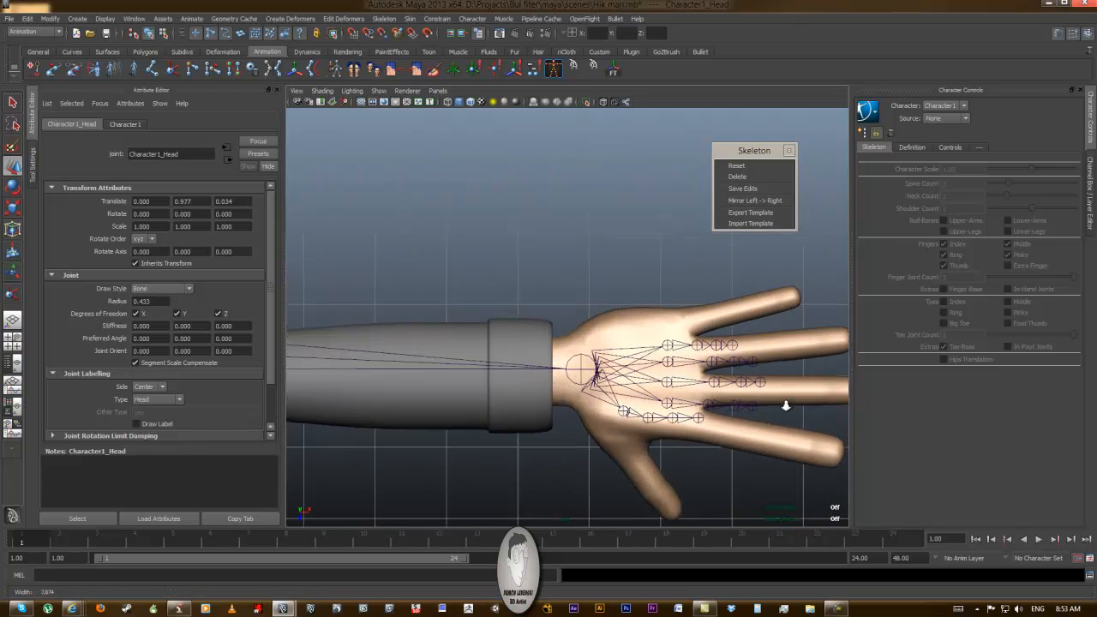
pyautogui.click(685, 350)
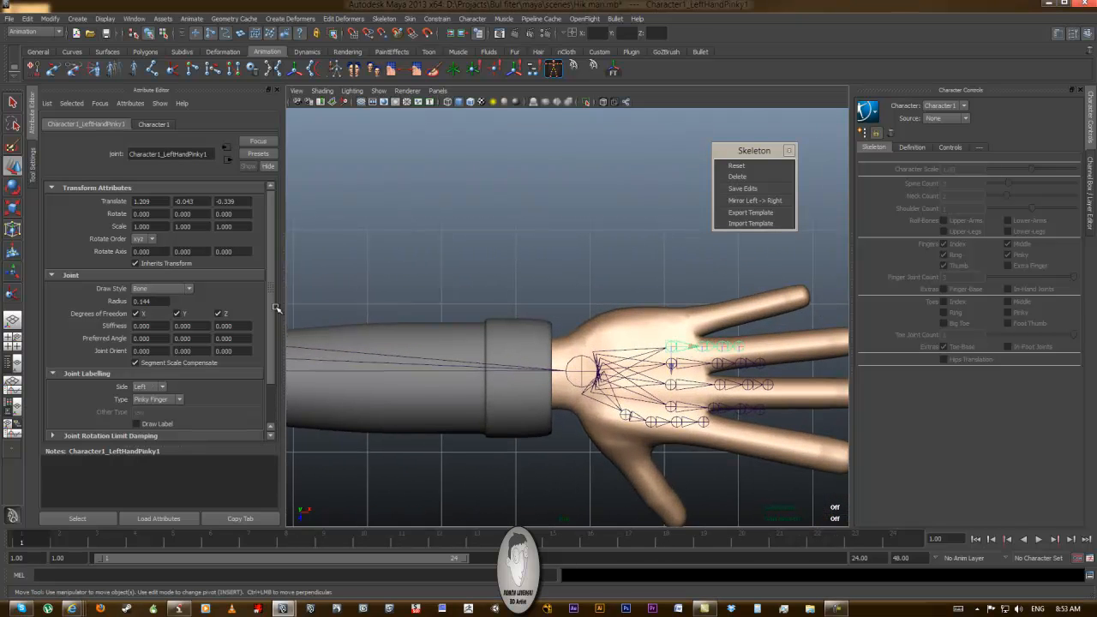
pyautogui.moveTo(674, 352); pyautogui.dragTo(693, 324)
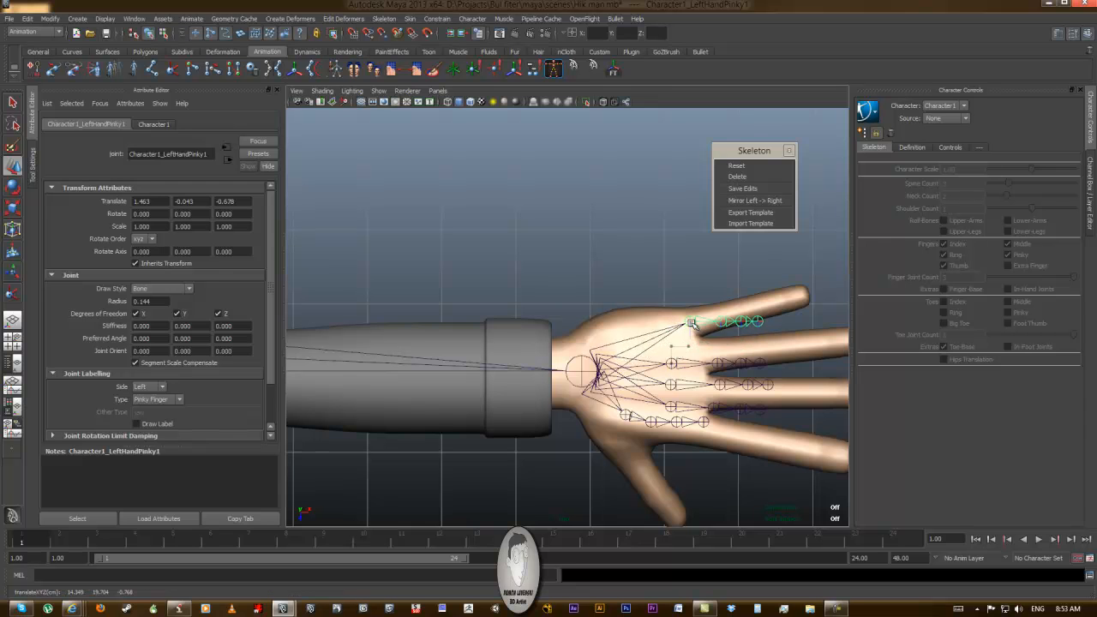
pyautogui.click(671, 363)
pyautogui.moveTo(671, 363); pyautogui.dragTo(702, 354)
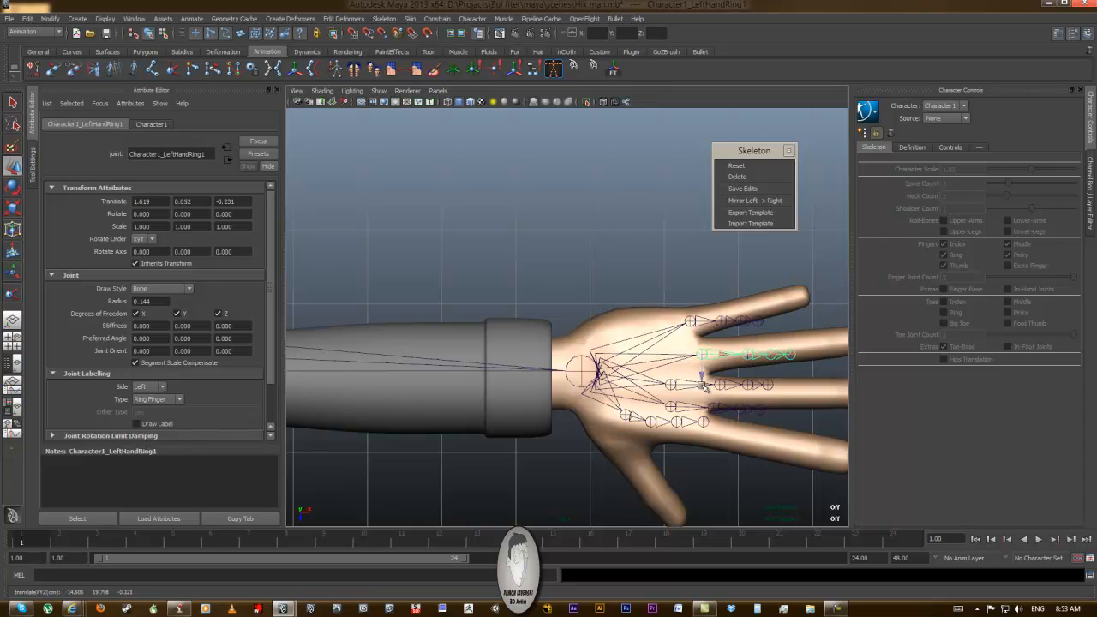
# Show the wireframe on the shaded hand and place the ring, middle and index base joints at their knuckles
pyautogui.keyDown('alt'); pyautogui.moveTo(704, 384); pyautogui.dragTo(641, 373, button='middle'); pyautogui.keyUp('alt')
pyautogui.click(481, 101)
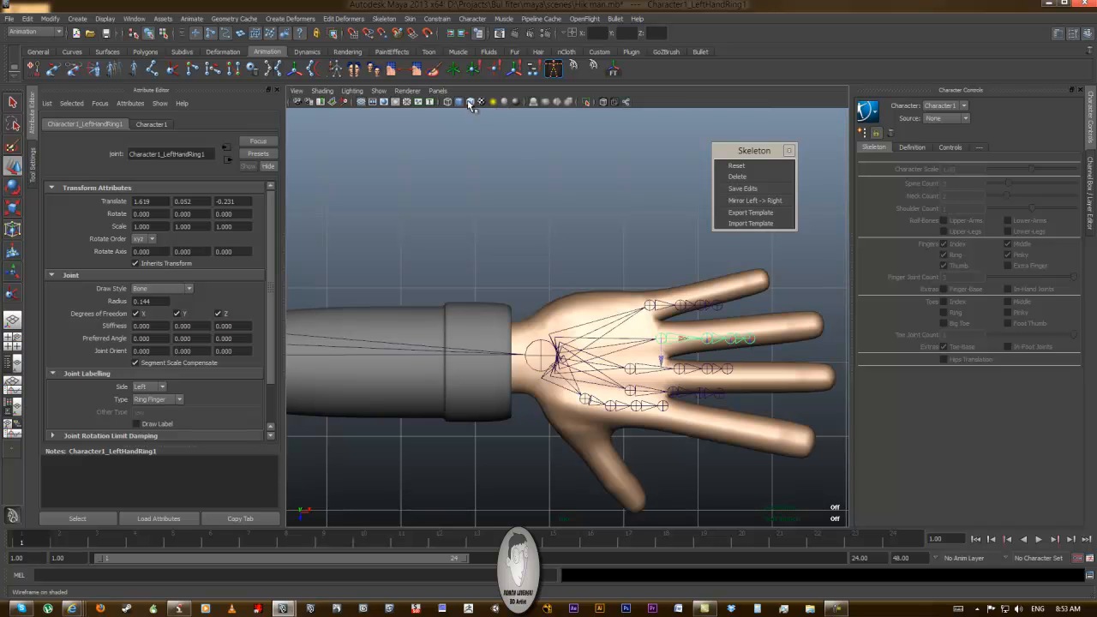
pyautogui.keyDown('alt'); pyautogui.moveTo(590, 284); pyautogui.dragTo(494, 244, button='middle'); pyautogui.keyUp('alt')
pyautogui.keyDown('alt'); pyautogui.moveTo(494, 243); pyautogui.dragTo(663, 294, button='right'); pyautogui.keyUp('alt')
pyautogui.moveTo(558, 285); pyautogui.dragTo(576, 287)
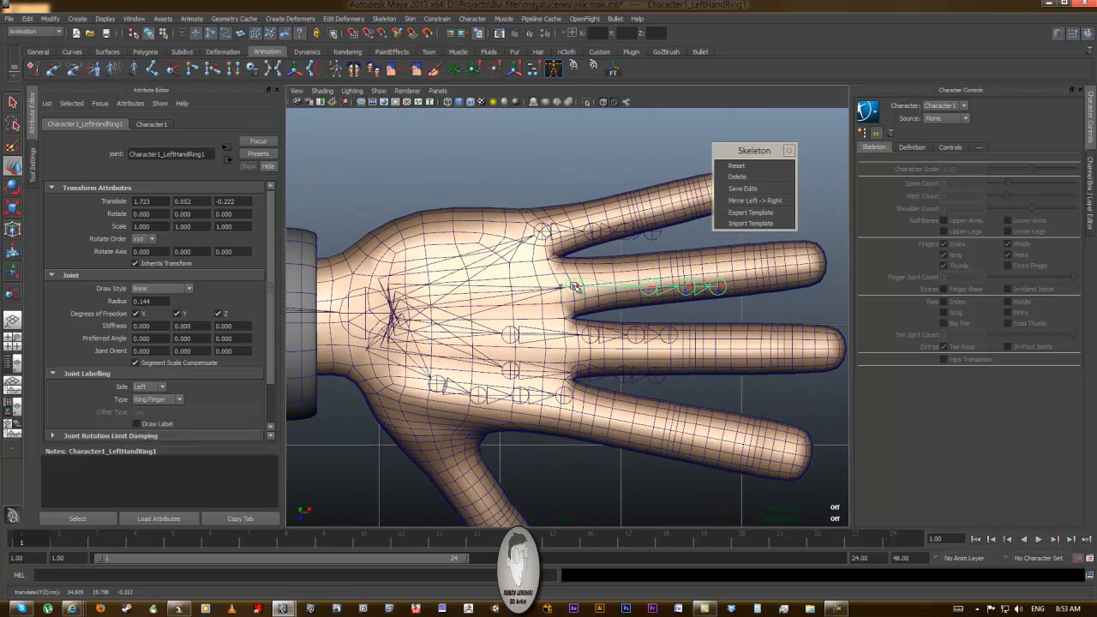
pyautogui.click(512, 335)
pyautogui.moveTo(512, 335); pyautogui.dragTo(564, 348)
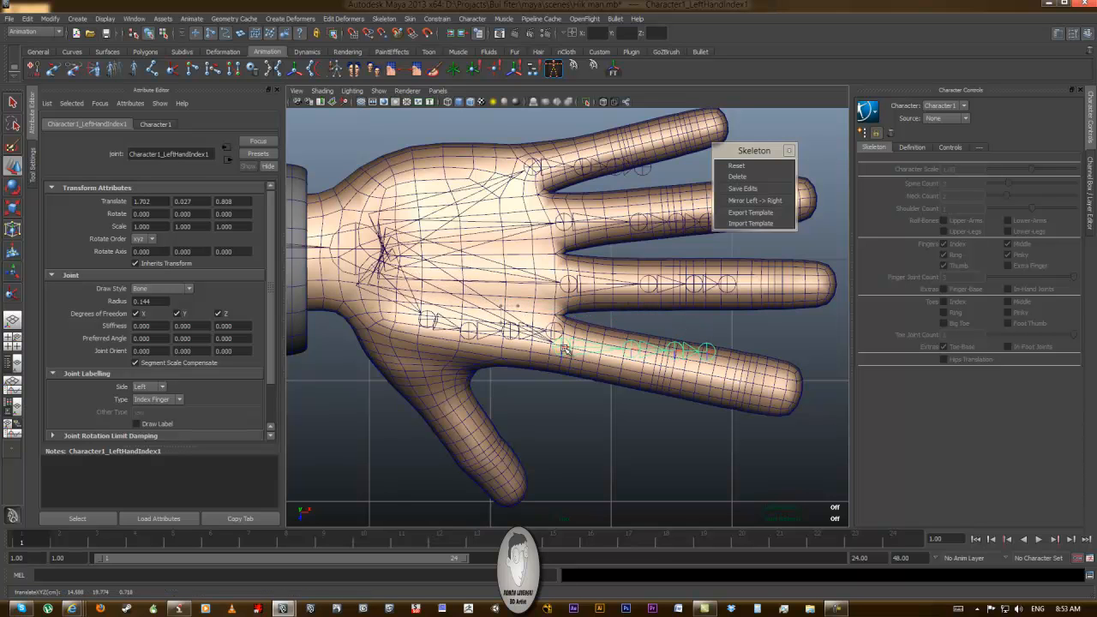
# Move the left thumb's base joint to the root of the thumb and its second joint inside the thumb
pyautogui.keyDown('alt'); pyautogui.moveTo(453, 354); pyautogui.dragTo(545, 318); pyautogui.keyUp('alt')
pyautogui.click(500, 291)
pyautogui.moveTo(500, 291); pyautogui.dragTo(464, 302)
pyautogui.keyDown('alt'); pyautogui.moveTo(570, 349); pyautogui.dragTo(542, 331); pyautogui.keyUp('alt')
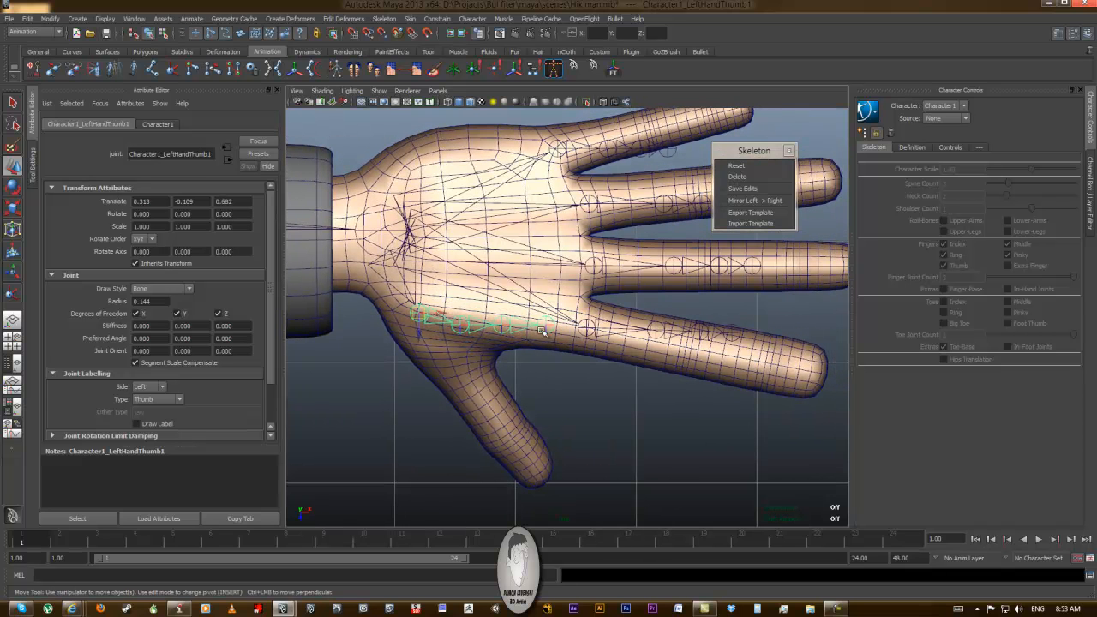
pyautogui.click(470, 328)
pyautogui.moveTo(470, 329); pyautogui.dragTo(461, 378)
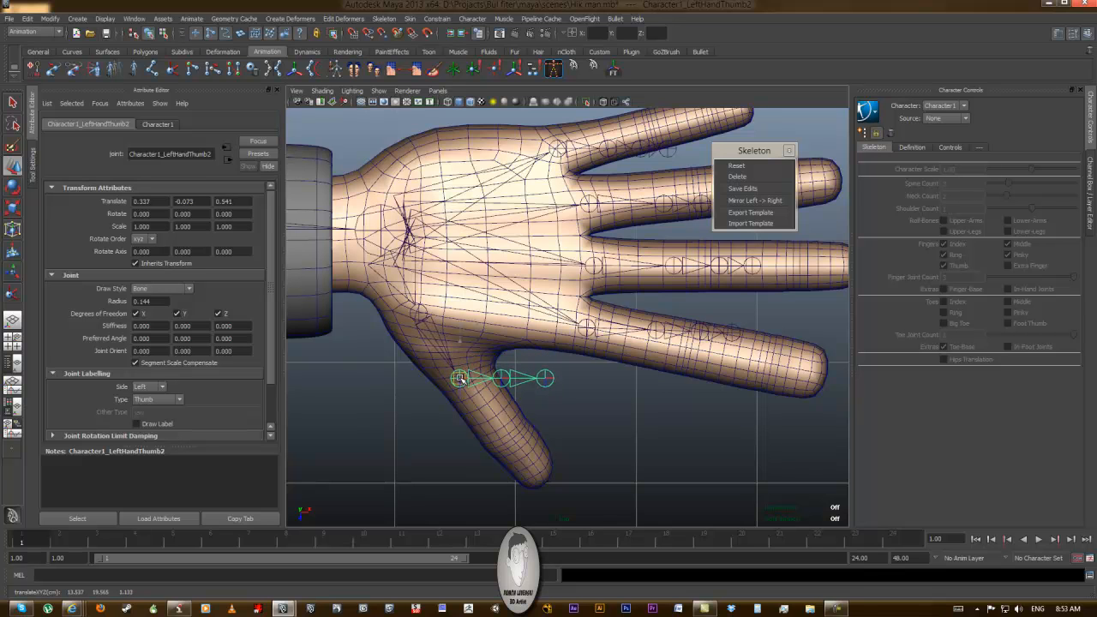
# Turn on automatic joint orientation for the Move tool and fit the remaining thumb joints along the thumb to its tip
pyautogui.click(33, 168)
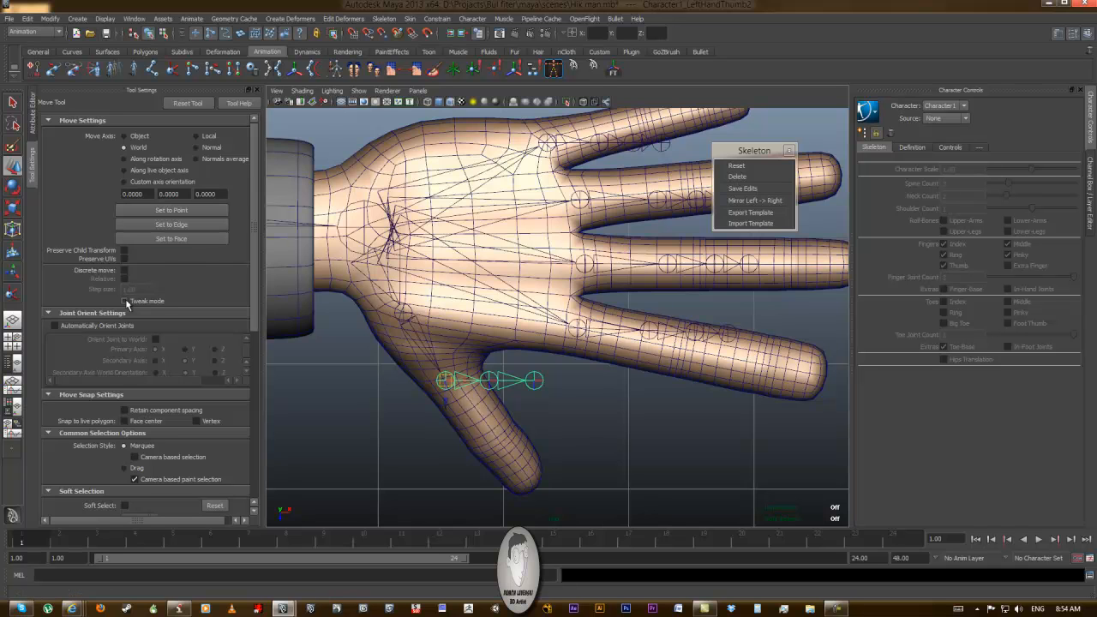
pyautogui.click(55, 326)
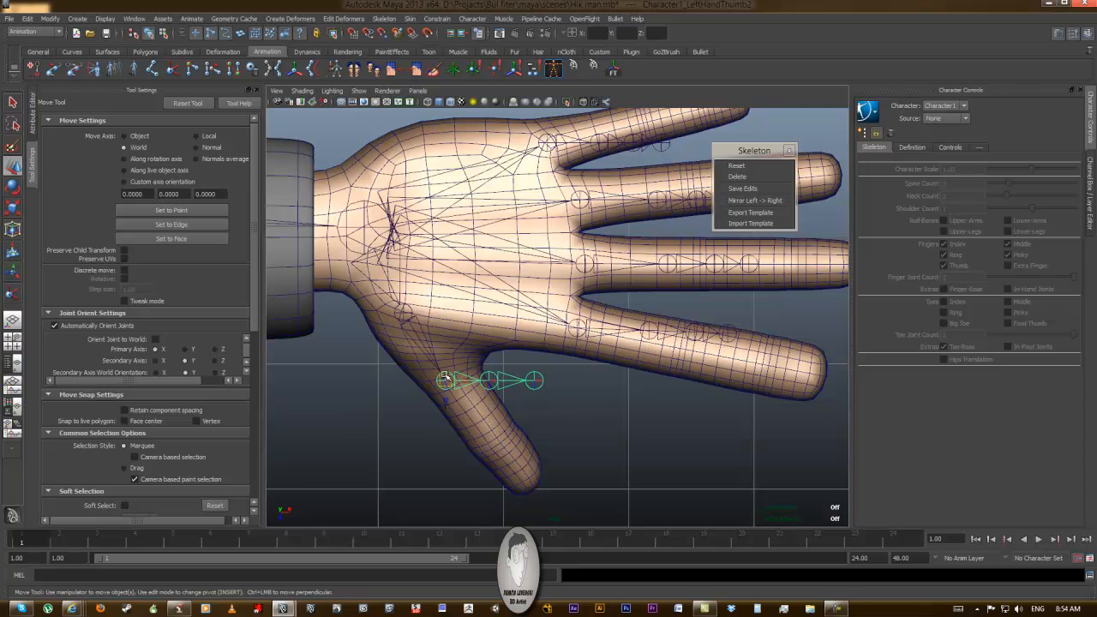
pyautogui.moveTo(446, 380); pyautogui.dragTo(531, 490)
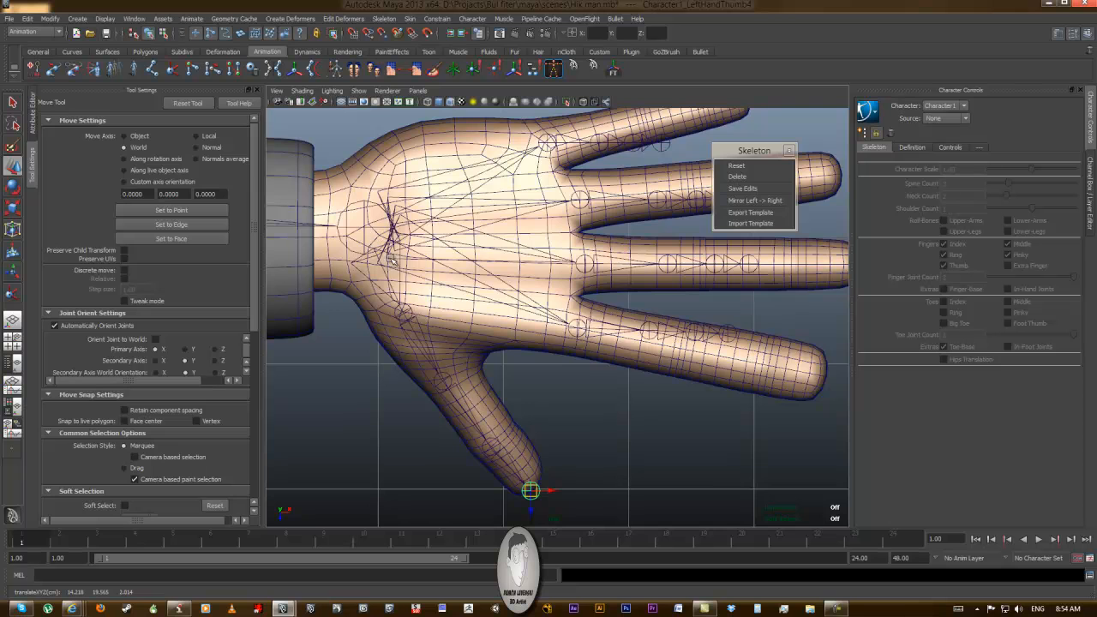
# Position the left index finger's second, third and tip joints along the index finger
pyautogui.click(653, 328)
pyautogui.moveTo(653, 328); pyautogui.dragTo(766, 365)
pyautogui.click(736, 349)
pyautogui.keyDown('alt'); pyautogui.moveTo(583, 307); pyautogui.dragTo(463, 305, button='middle'); pyautogui.keyUp('alt')
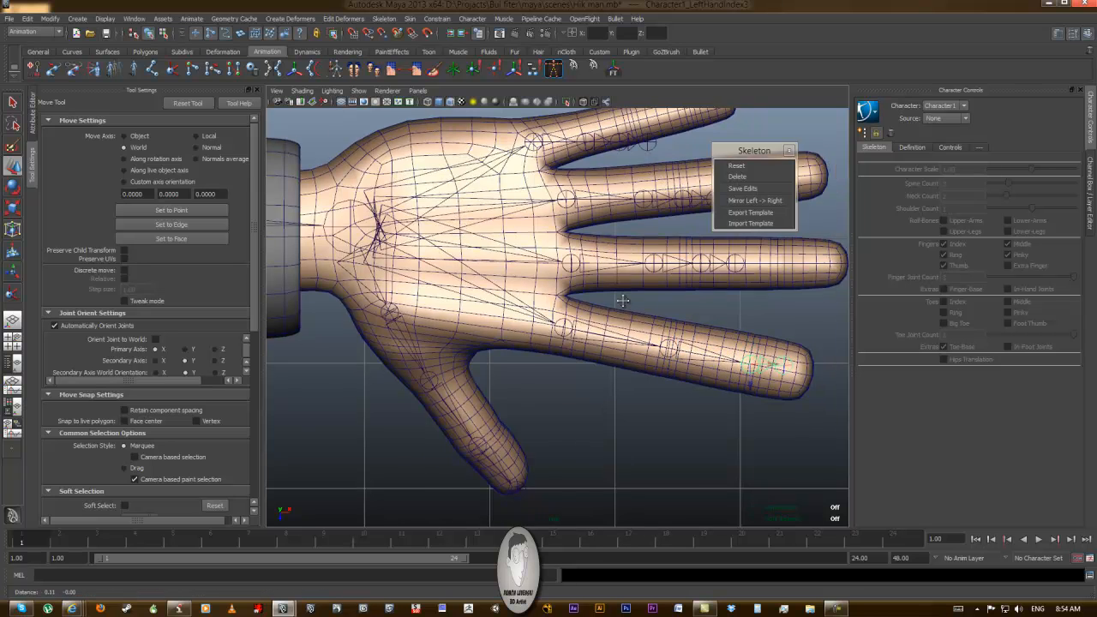
pyautogui.click(681, 364)
pyautogui.moveTo(681, 363); pyautogui.dragTo(714, 376)
# Spread the left middle finger's joints along the finger, with the last joint just past the fingertip
pyautogui.click(551, 262)
pyautogui.moveTo(552, 262); pyautogui.dragTo(750, 262)
pyautogui.click(651, 261)
pyautogui.click(722, 260)
pyautogui.keyDown('alt'); pyautogui.moveTo(752, 262); pyautogui.dragTo(679, 334, button='middle'); pyautogui.keyUp('alt')
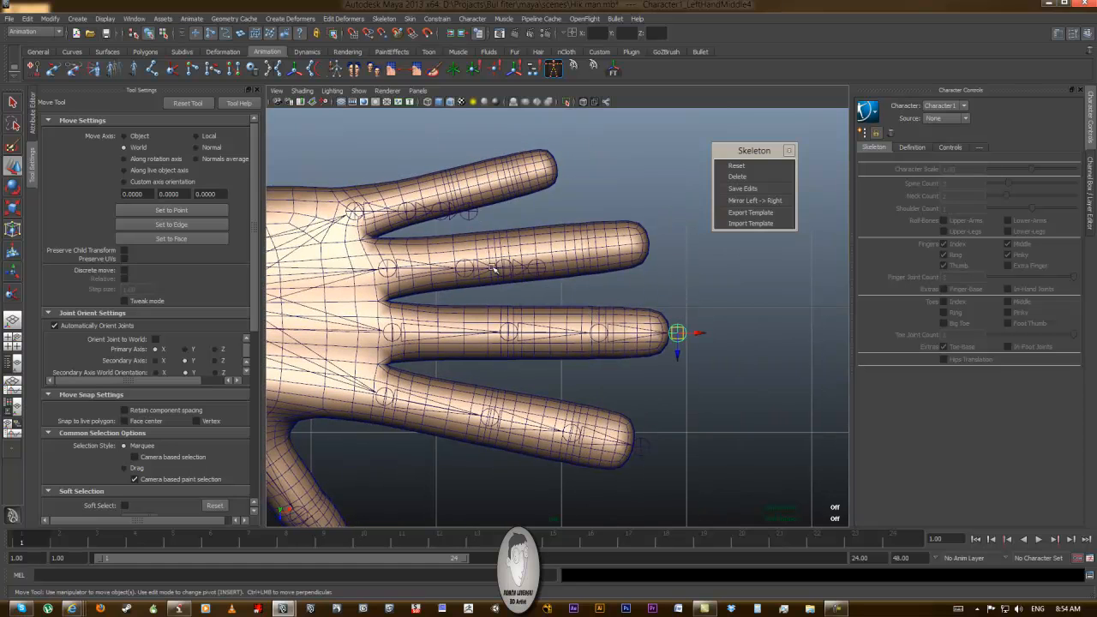
# Align the left ring finger's joints with the finger, placing the last joint just beyond its tip
pyautogui.click(474, 269)
pyautogui.moveTo(474, 269); pyautogui.dragTo(658, 243)
pyautogui.click(536, 258)
pyautogui.click(613, 248)
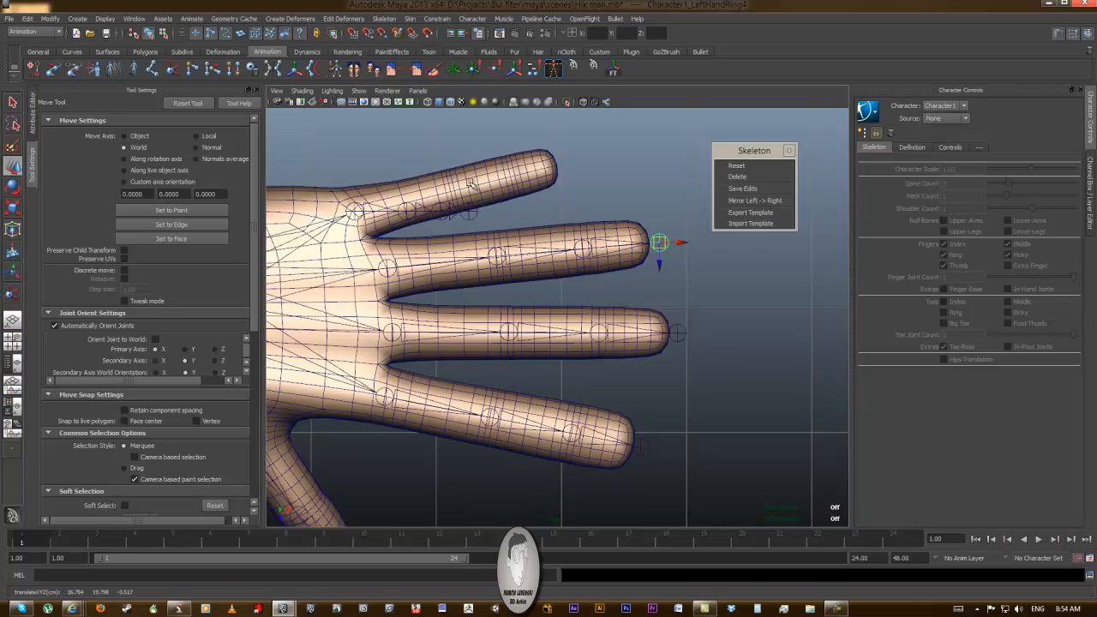
# Place the left pinky's second, third and tip joints along the slanted pinky finger
pyautogui.click(411, 213)
pyautogui.moveTo(411, 213); pyautogui.dragTo(568, 165)
pyautogui.click(543, 175)
# Turn off automatic joint orientation and raise the left middle finger's base joint slightly in the front view
pyautogui.keyDown('alt'); pyautogui.moveTo(617, 227); pyautogui.dragTo(652, 216, button='middle'); pyautogui.keyUp('alt')
pyautogui.press('space')
pyautogui.moveTo(607, 228); pyautogui.dragTo(590, 273)
pyautogui.keyDown('alt'); pyautogui.moveTo(566, 319); pyautogui.dragTo(306, 286, button='middle'); pyautogui.keyUp('alt')
pyautogui.keyDown('alt'); pyautogui.moveTo(615, 290); pyautogui.dragTo(537, 297, button='middle'); pyautogui.keyUp('alt')
pyautogui.keyDown('alt'); pyautogui.moveTo(537, 296); pyautogui.dragTo(729, 299, button='right'); pyautogui.keyUp('alt')
pyautogui.keyDown('alt'); pyautogui.moveTo(709, 274); pyautogui.dragTo(546, 323, button='middle'); pyautogui.keyUp('alt')
pyautogui.keyDown('alt'); pyautogui.moveTo(545, 324); pyautogui.dragTo(642, 300, button='right'); pyautogui.keyUp('alt')
pyautogui.click(54, 325)
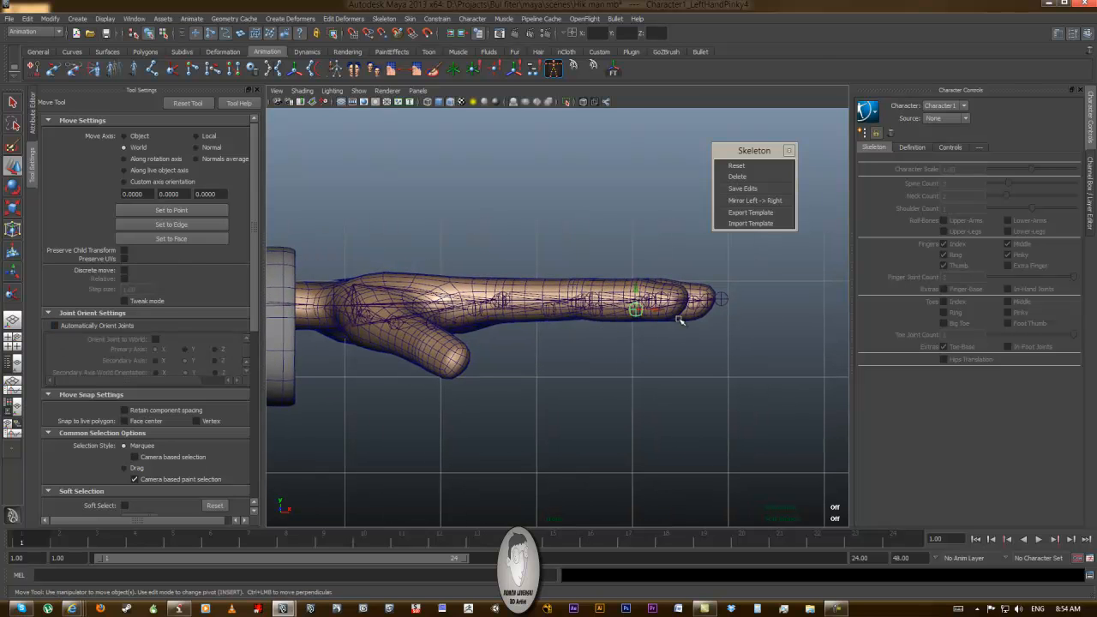
pyautogui.click(506, 296)
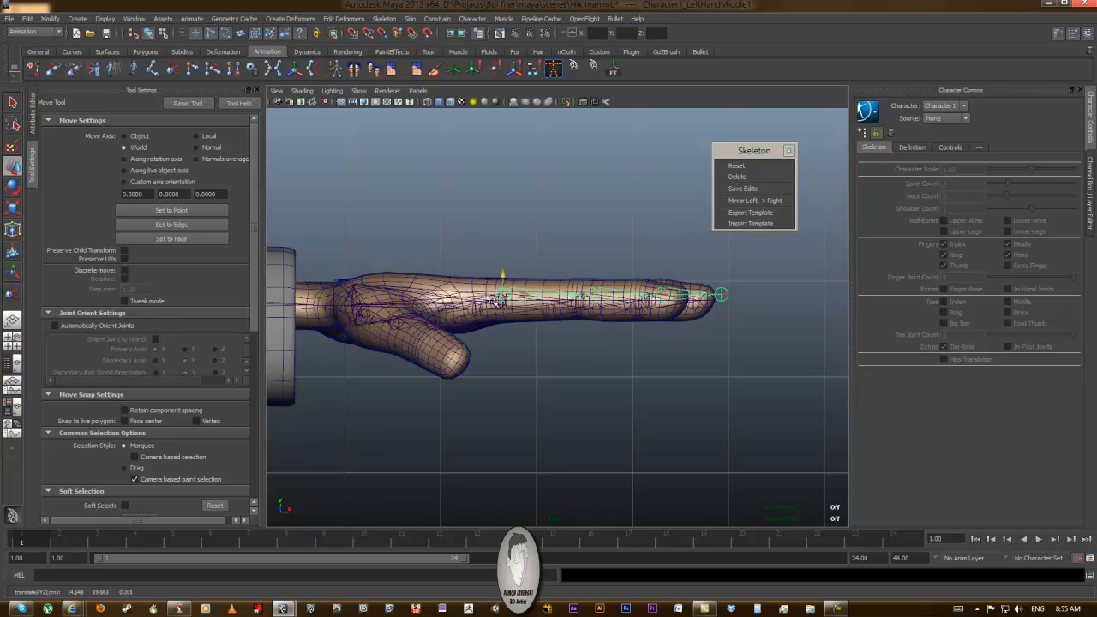
# Adjust the height of the ring finger's base joint in the perspective view, and check the pinky, index and thumb joints
pyautogui.press('space')
pyautogui.moveTo(492, 301); pyautogui.dragTo(490, 274)
pyautogui.keyDown('alt'); pyautogui.moveTo(566, 368); pyautogui.dragTo(533, 319); pyautogui.keyUp('alt')
pyautogui.keyDown('alt'); pyautogui.moveTo(533, 319); pyautogui.dragTo(505, 265, button='middle'); pyautogui.keyUp('alt')
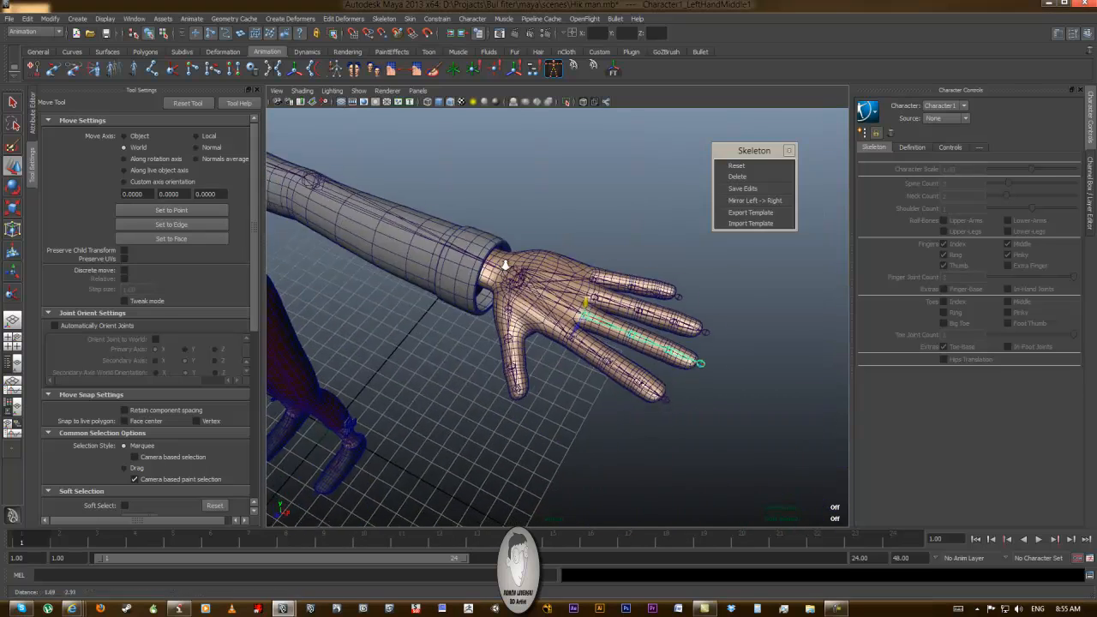
pyautogui.keyDown('alt'); pyautogui.moveTo(506, 265); pyautogui.dragTo(643, 291, button='right'); pyautogui.keyUp('alt')
pyautogui.keyDown('alt'); pyautogui.moveTo(609, 310); pyautogui.dragTo(433, 349, button='middle'); pyautogui.keyUp('alt')
pyautogui.click(537, 279)
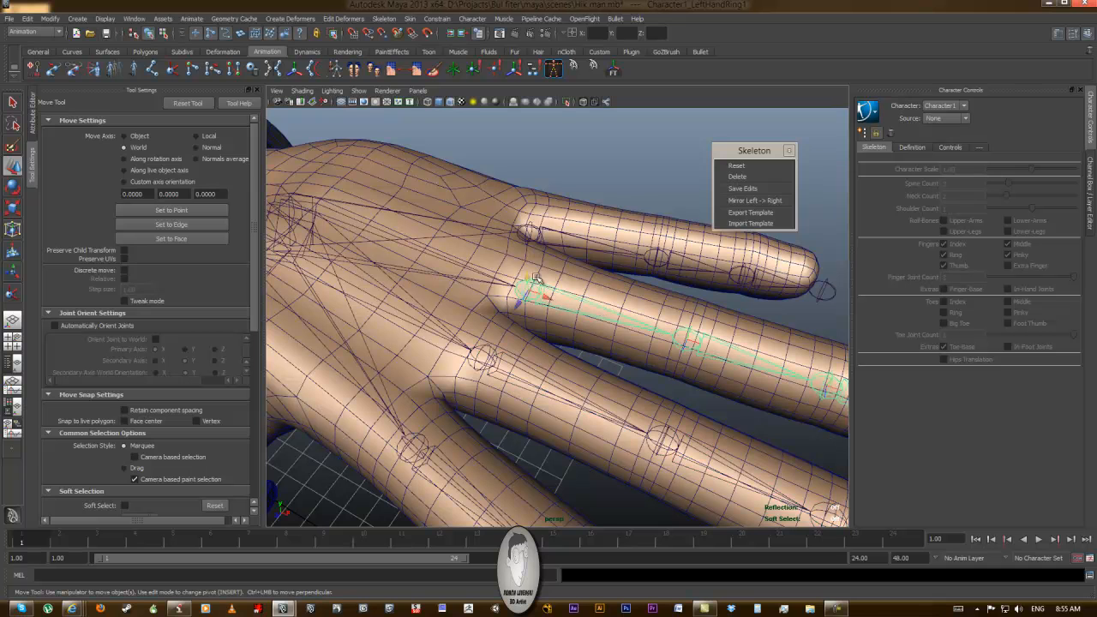
pyautogui.click(529, 220)
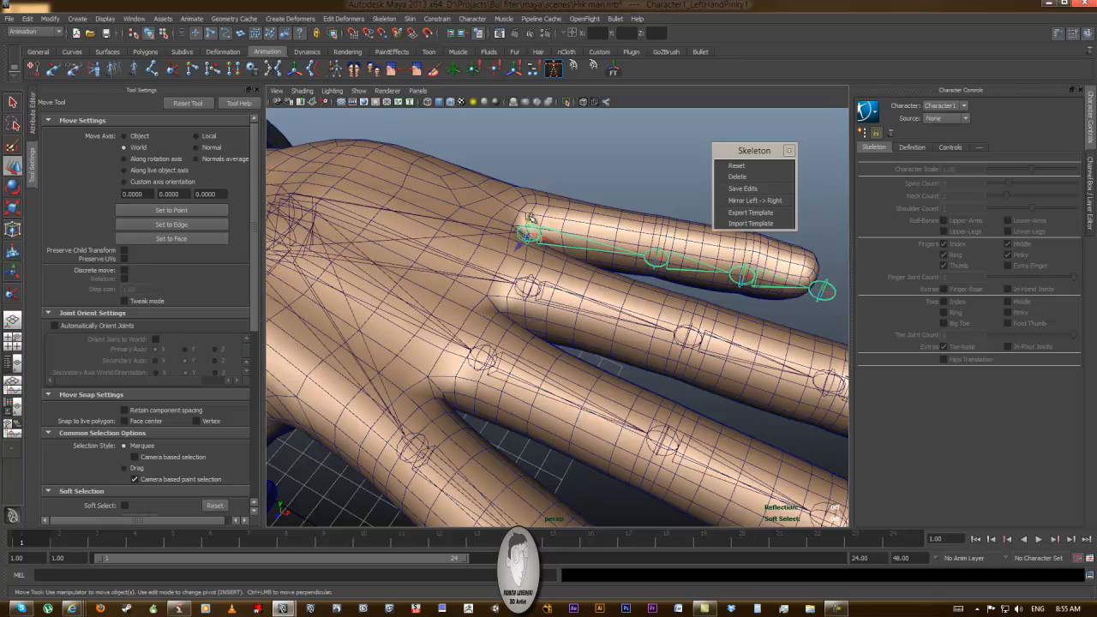
pyautogui.keyDown('alt'); pyautogui.moveTo(529, 220); pyautogui.dragTo(550, 235); pyautogui.keyUp('alt')
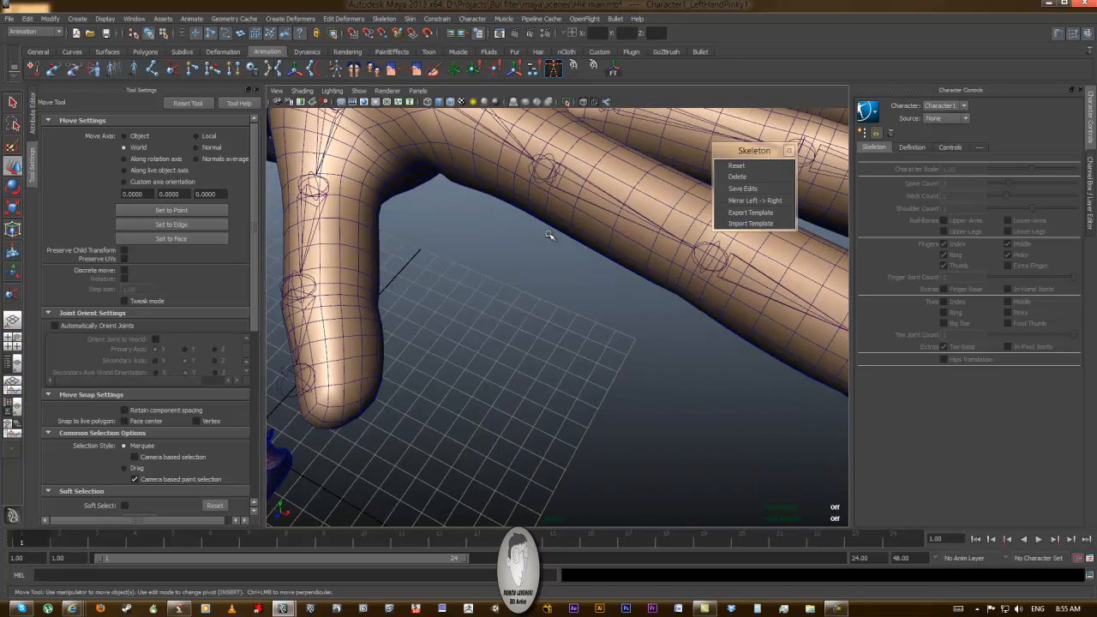
# Lower the left thumb's middle and outer joints so they run along the centre of the thumb in side view
pyautogui.click(550, 165)
pyautogui.keyDown('alt'); pyautogui.moveTo(548, 160); pyautogui.dragTo(531, 276); pyautogui.keyUp('alt')
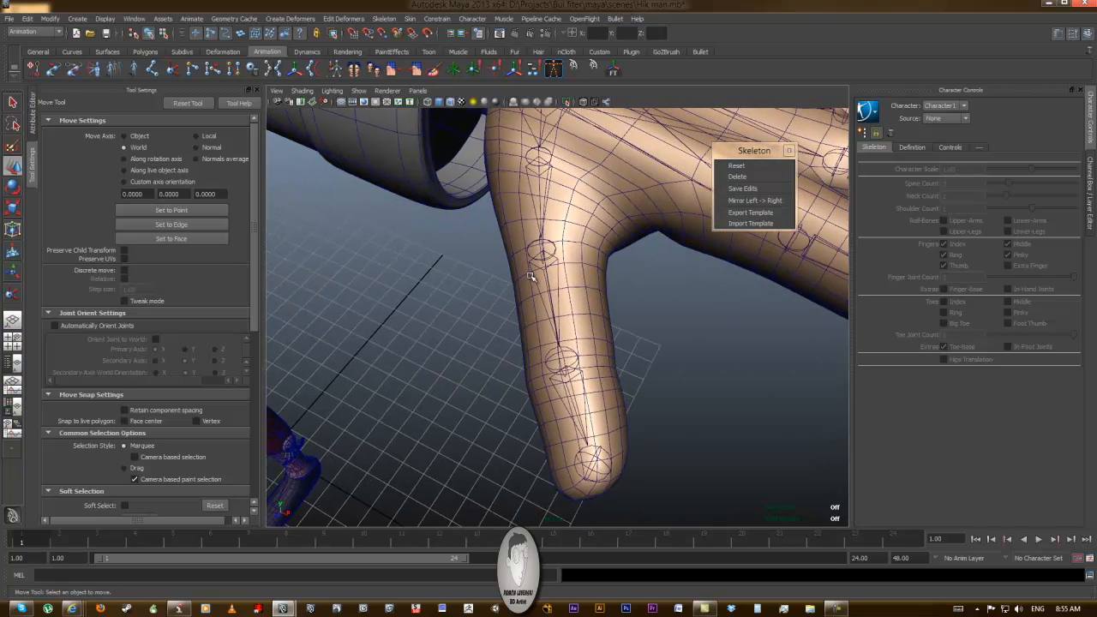
pyautogui.click(529, 188)
pyautogui.keyDown('alt'); pyautogui.moveTo(532, 166); pyautogui.dragTo(531, 323); pyautogui.keyUp('alt')
pyautogui.click(459, 319)
pyautogui.moveTo(459, 319); pyautogui.dragTo(455, 335)
pyautogui.click(611, 347)
pyautogui.moveTo(613, 332); pyautogui.dragTo(613, 380)
# Turn on automatic joint orientation and fine-tune the height of the left thumb's third joint and tip joint
pyautogui.keyDown('alt'); pyautogui.moveTo(647, 367); pyautogui.dragTo(597, 338, button='middle'); pyautogui.keyUp('alt')
pyautogui.click(408, 323)
pyautogui.click(68, 325)
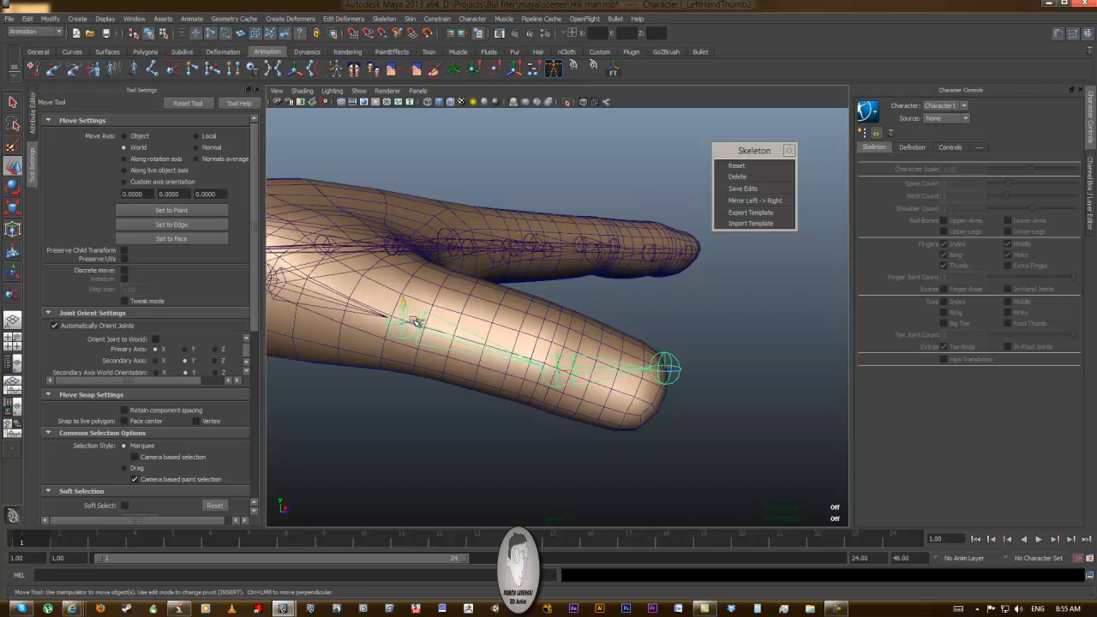
pyautogui.moveTo(558, 347); pyautogui.dragTo(557, 350)
pyautogui.moveTo(666, 371); pyautogui.dragTo(665, 361)
pyautogui.keyDown('alt'); pyautogui.moveTo(691, 396); pyautogui.dragTo(531, 364); pyautogui.keyUp('alt')
pyautogui.keyDown('alt'); pyautogui.moveTo(531, 365); pyautogui.dragTo(514, 379, button='middle'); pyautogui.keyUp('alt')
pyautogui.click(93, 329)
# Mirror the skeleton's left side to the right after checking the left finger joints, and inspect both arms on the whole character
pyautogui.keyDown('alt'); pyautogui.moveTo(515, 379); pyautogui.dragTo(647, 344); pyautogui.keyUp('alt')
pyautogui.click(585, 305)
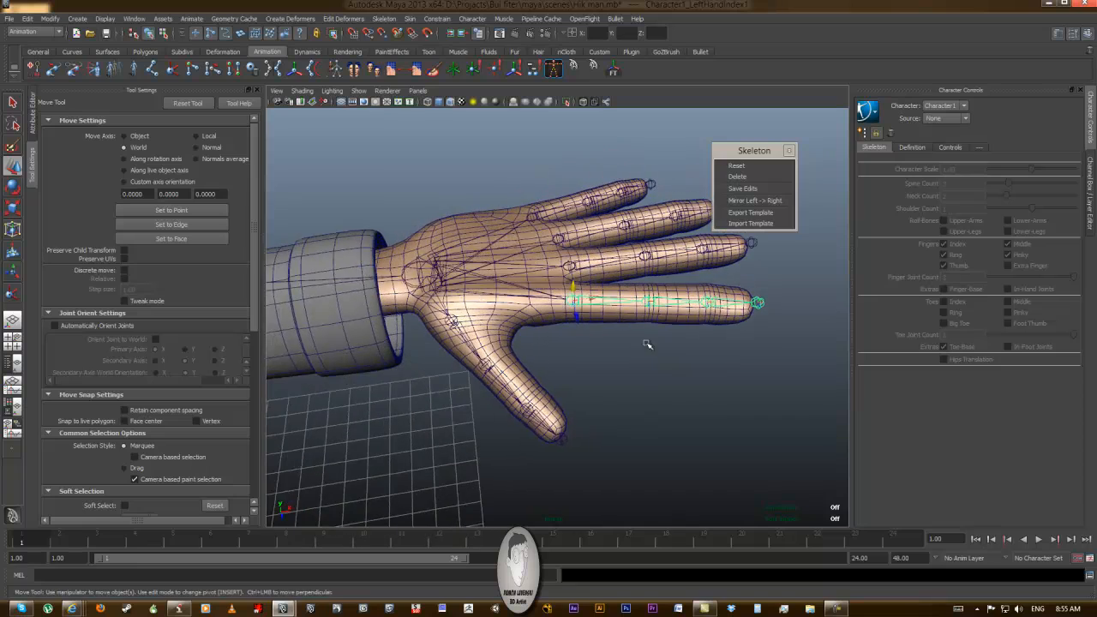
pyautogui.click(574, 266)
pyautogui.keyDown('alt'); pyautogui.moveTo(574, 265); pyautogui.dragTo(533, 343); pyautogui.keyUp('alt')
pyautogui.click(617, 435)
pyautogui.keyDown('alt'); pyautogui.moveTo(617, 436); pyautogui.dragTo(600, 412); pyautogui.keyUp('alt')
pyautogui.click(755, 201)
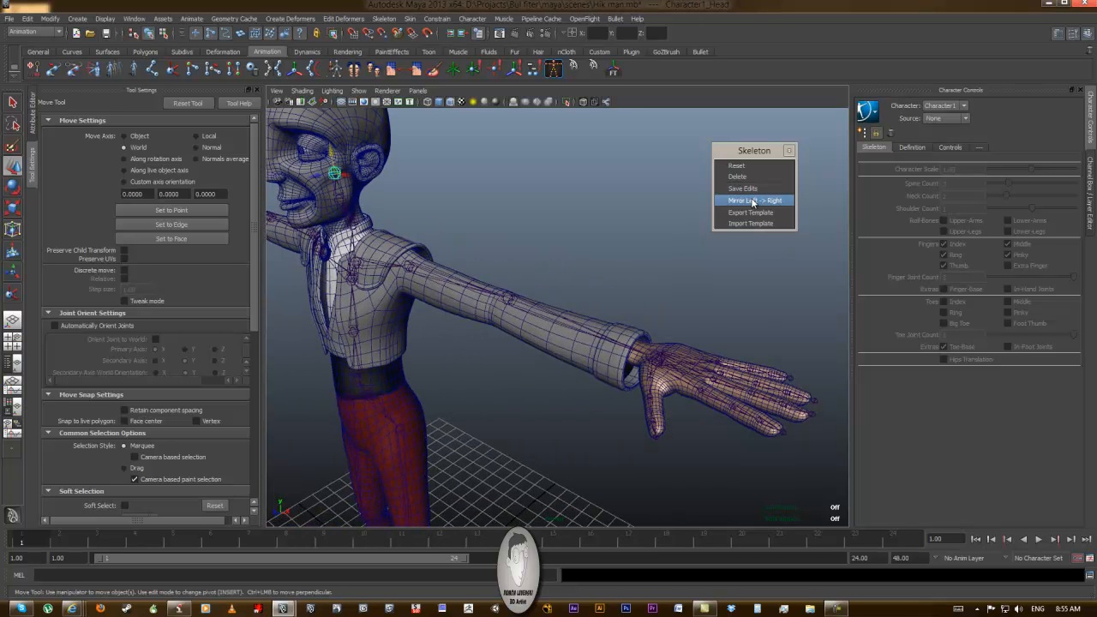
pyautogui.keyDown('alt'); pyautogui.moveTo(563, 228); pyautogui.dragTo(537, 241); pyautogui.keyUp('alt')
pyautogui.keyDown('alt'); pyautogui.moveTo(536, 241); pyautogui.dragTo(591, 171, button='middle'); pyautogui.keyUp('alt')
pyautogui.keyDown('alt'); pyautogui.moveTo(591, 171); pyautogui.dragTo(600, 317, button='right'); pyautogui.keyUp('alt')
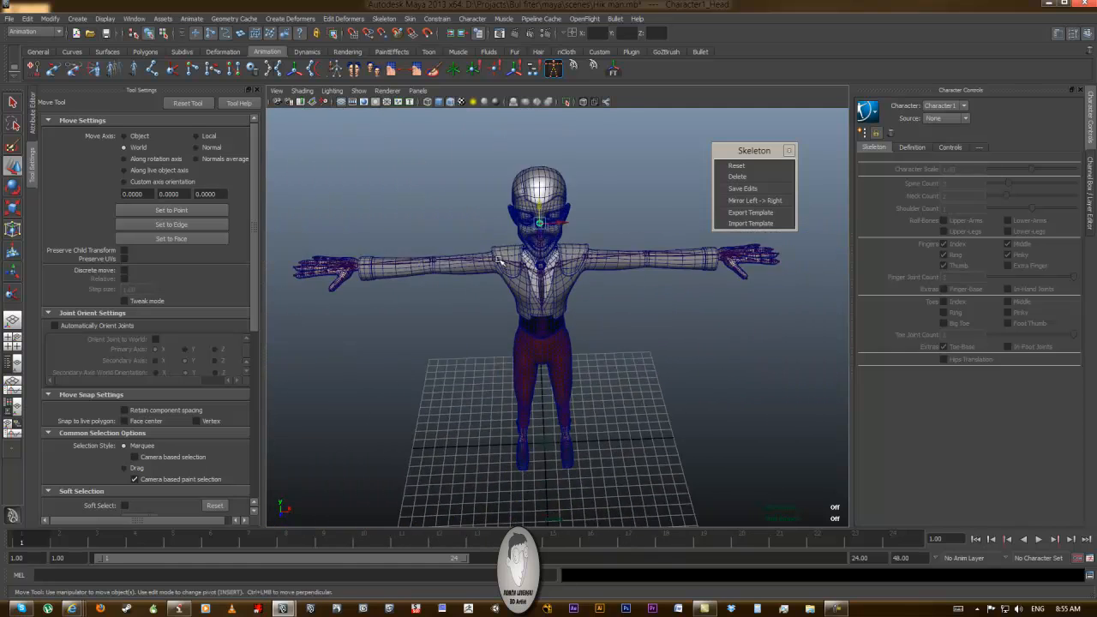
pyautogui.keyDown('alt'); pyautogui.moveTo(600, 317); pyautogui.dragTo(558, 337); pyautogui.keyUp('alt')
pyautogui.keyDown('alt'); pyautogui.moveTo(558, 337); pyautogui.dragTo(591, 357, button='middle'); pyautogui.keyUp('alt')
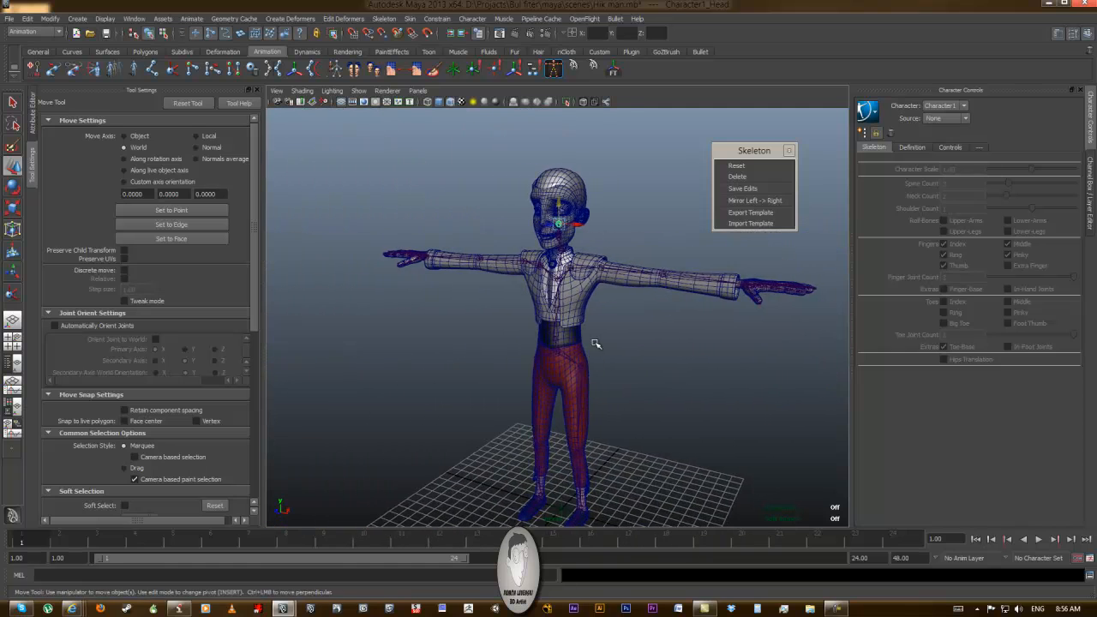